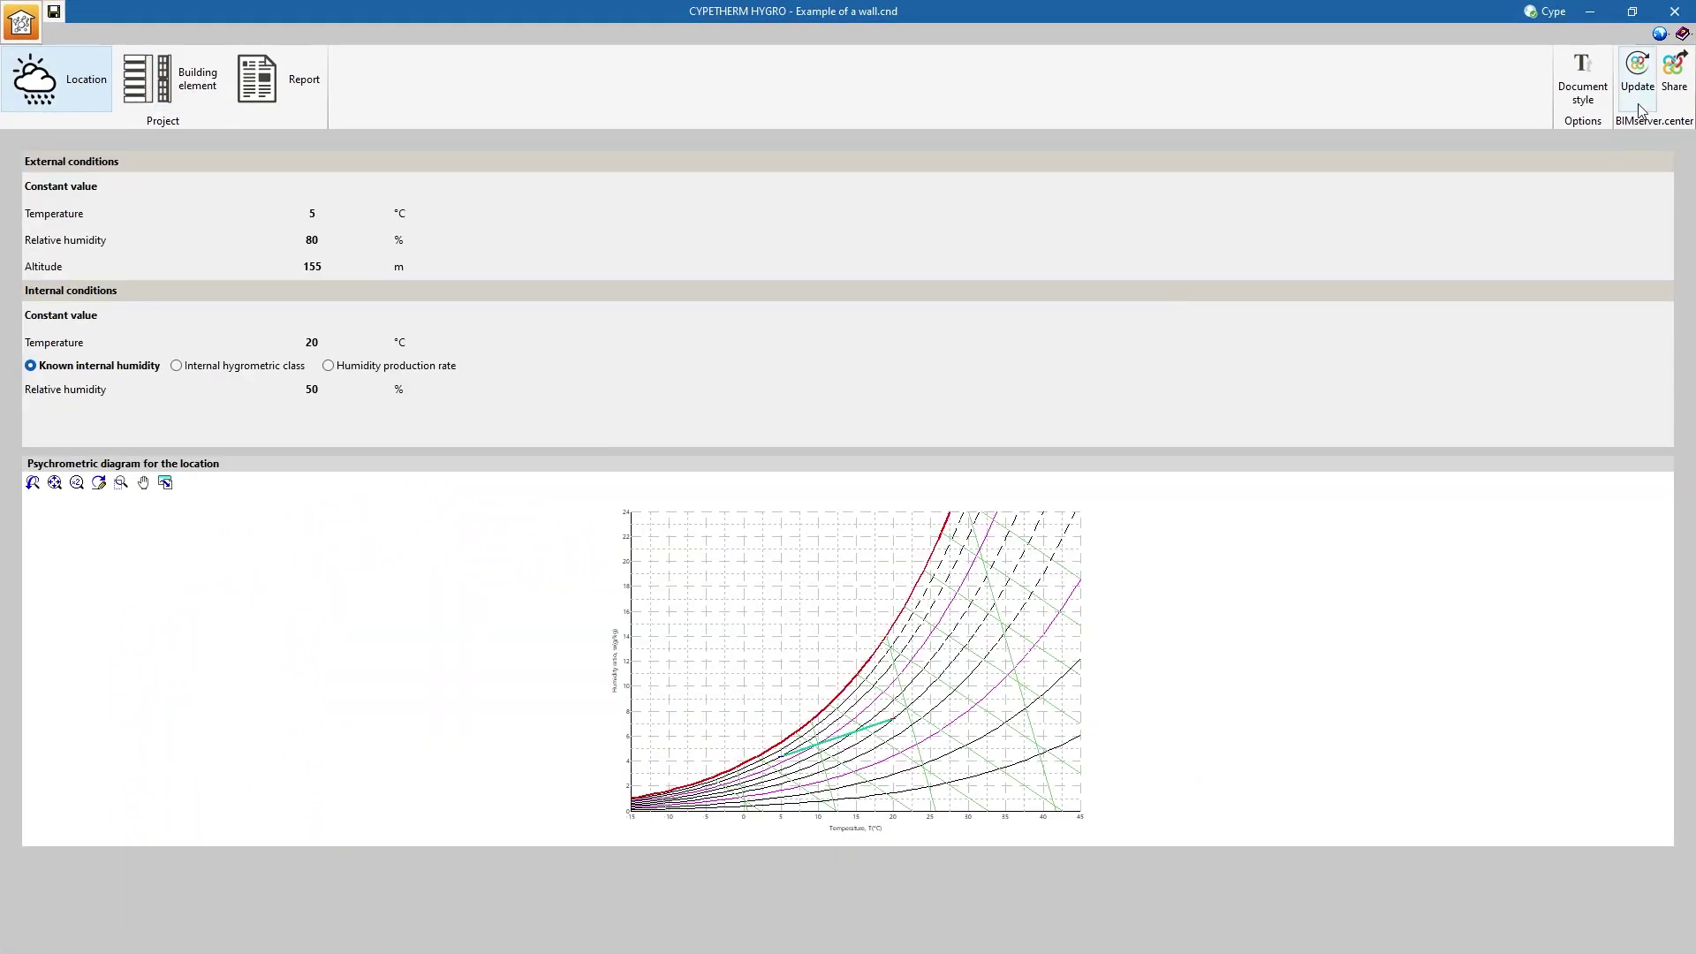
- Link the file to the BIMserver.center project "Example - CYPETHERM HYGRO" and import its Construction systems contribution
left_click(1637, 88)
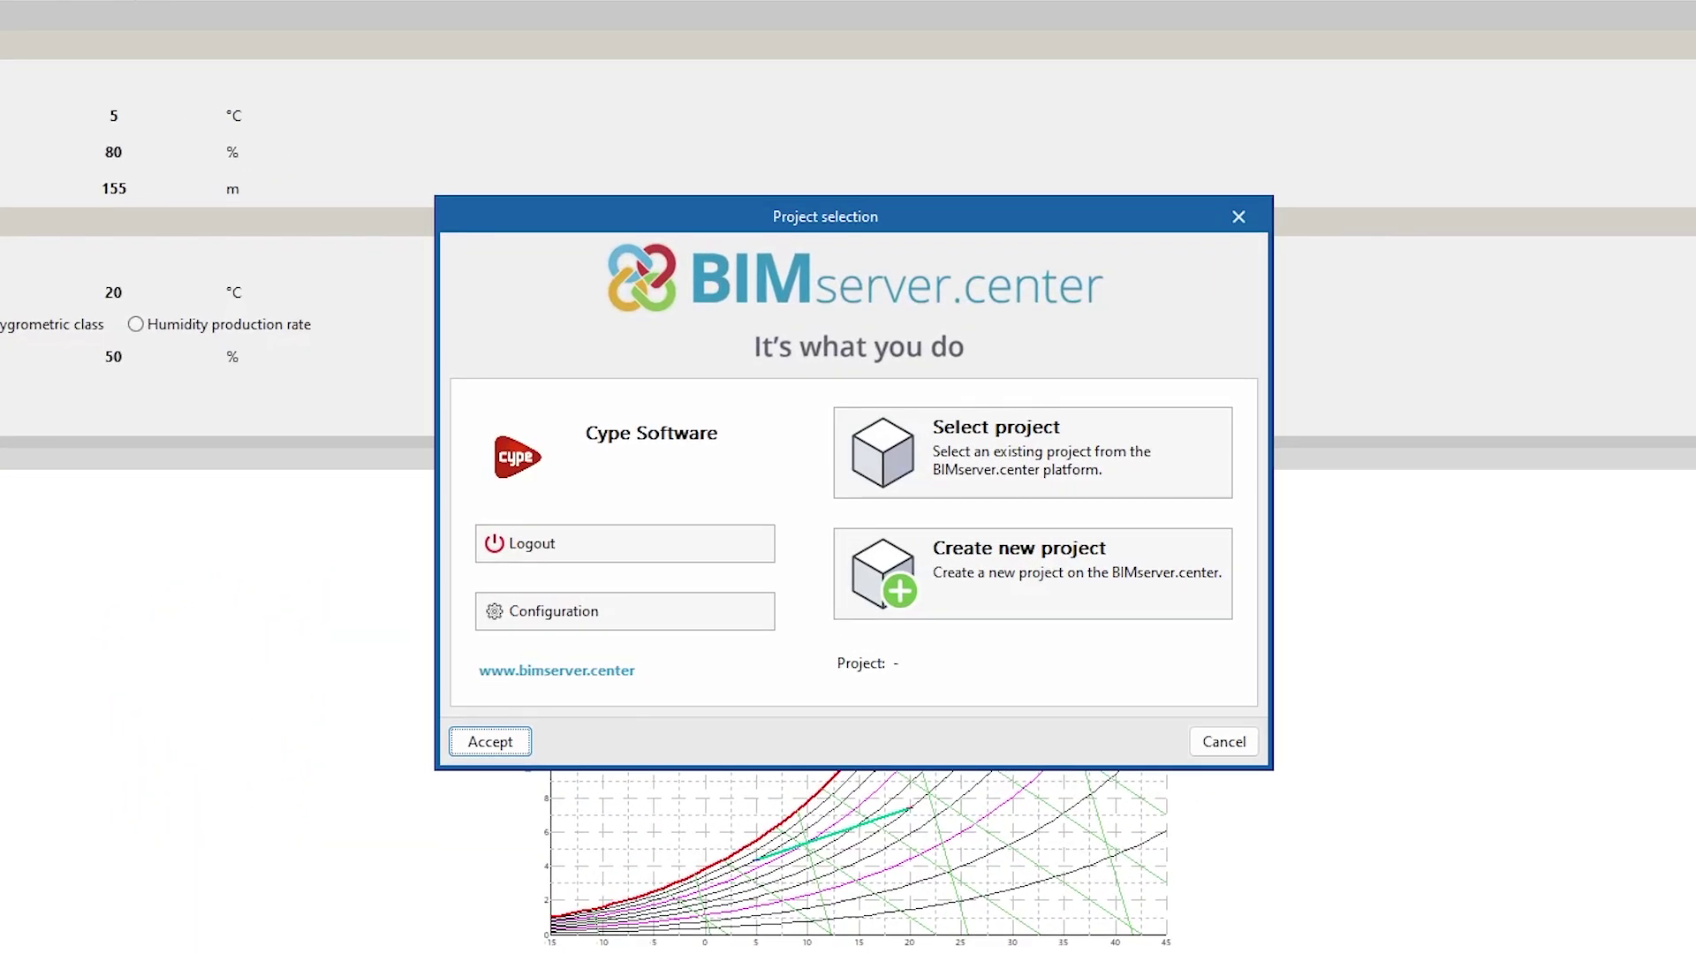
left_click(1187, 484)
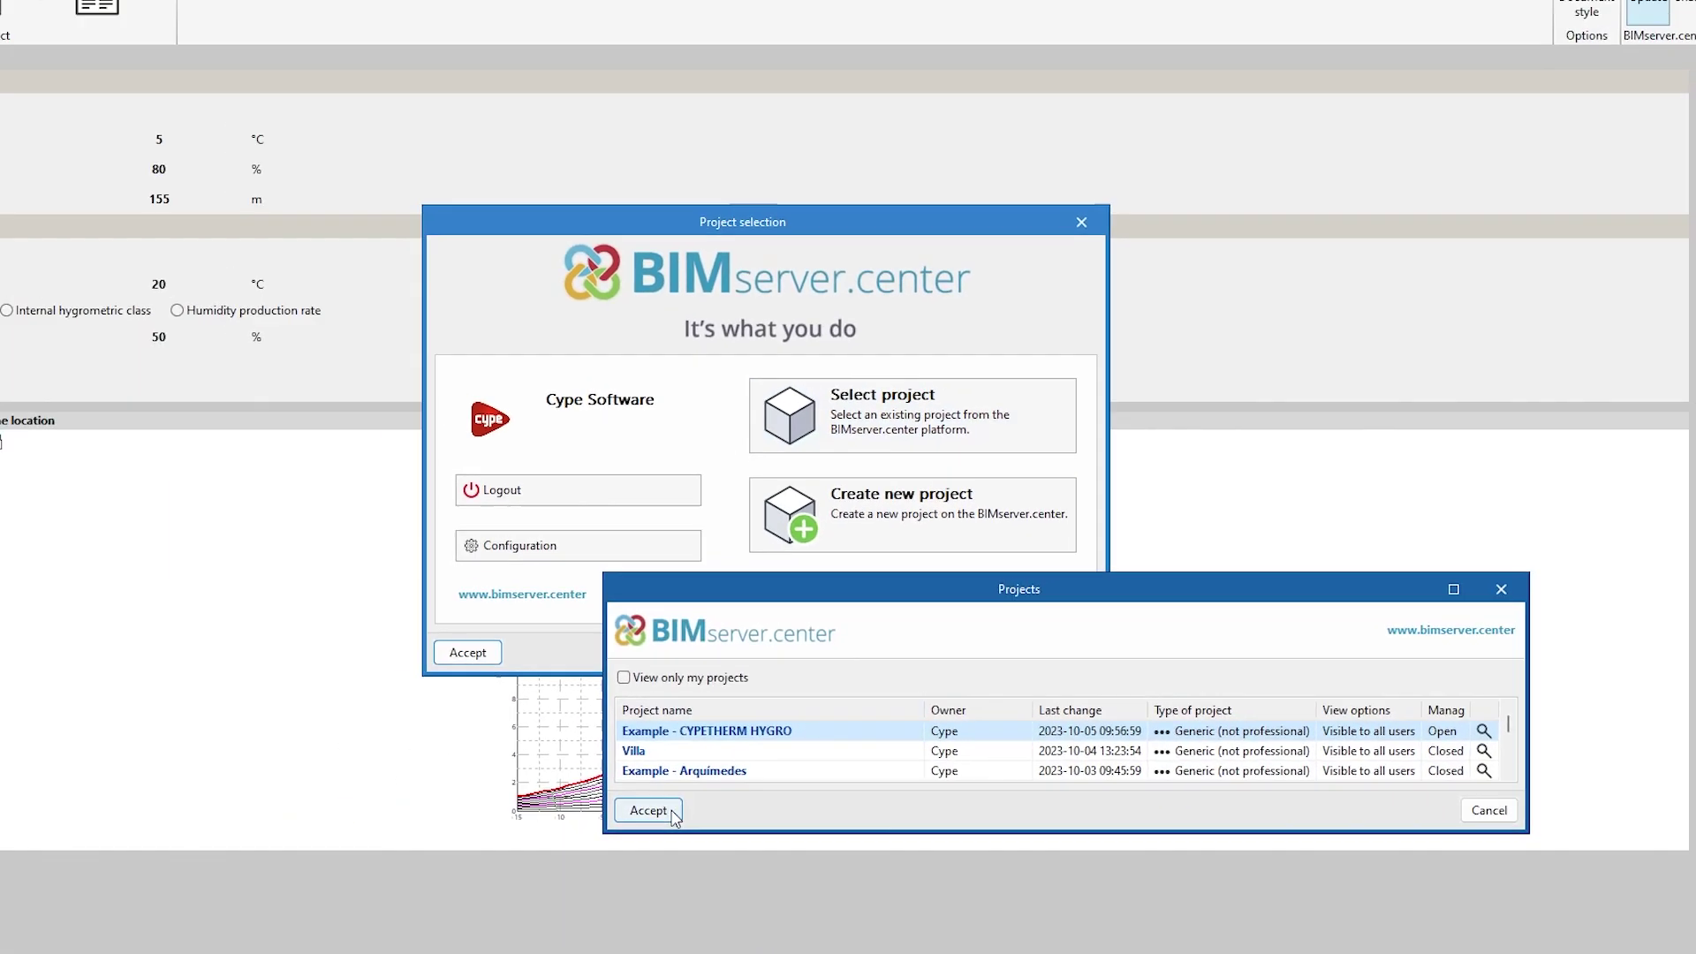
left_click(671, 812)
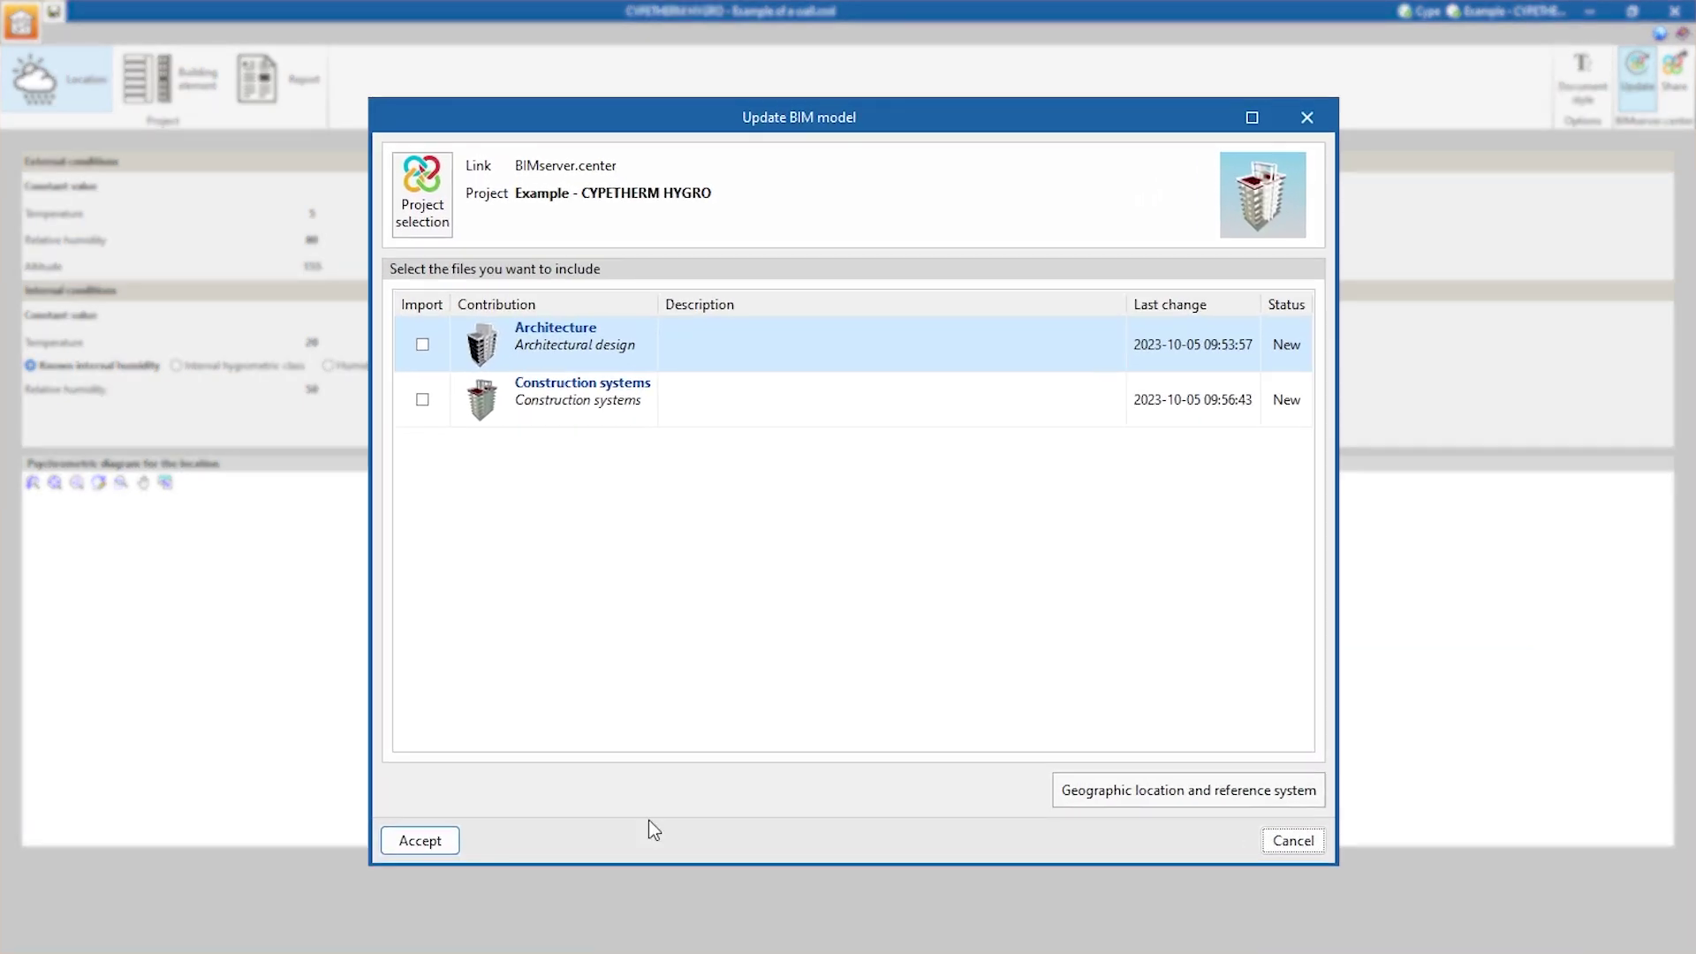
left_click(422, 400)
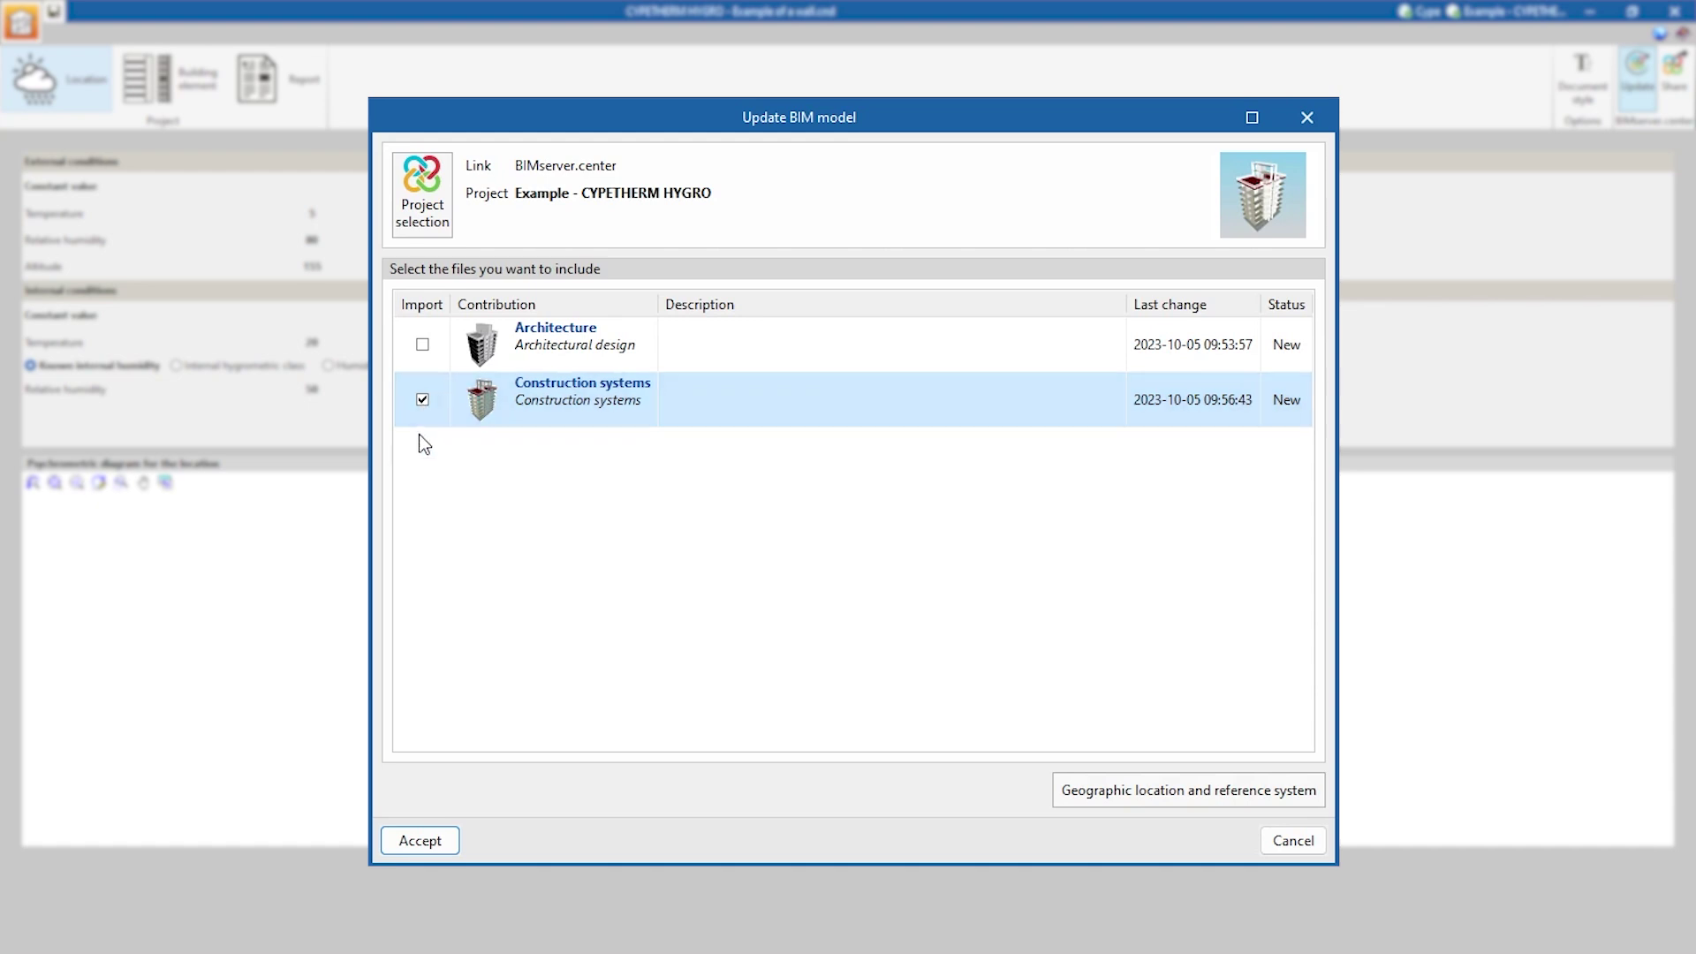
left_click(538, 761)
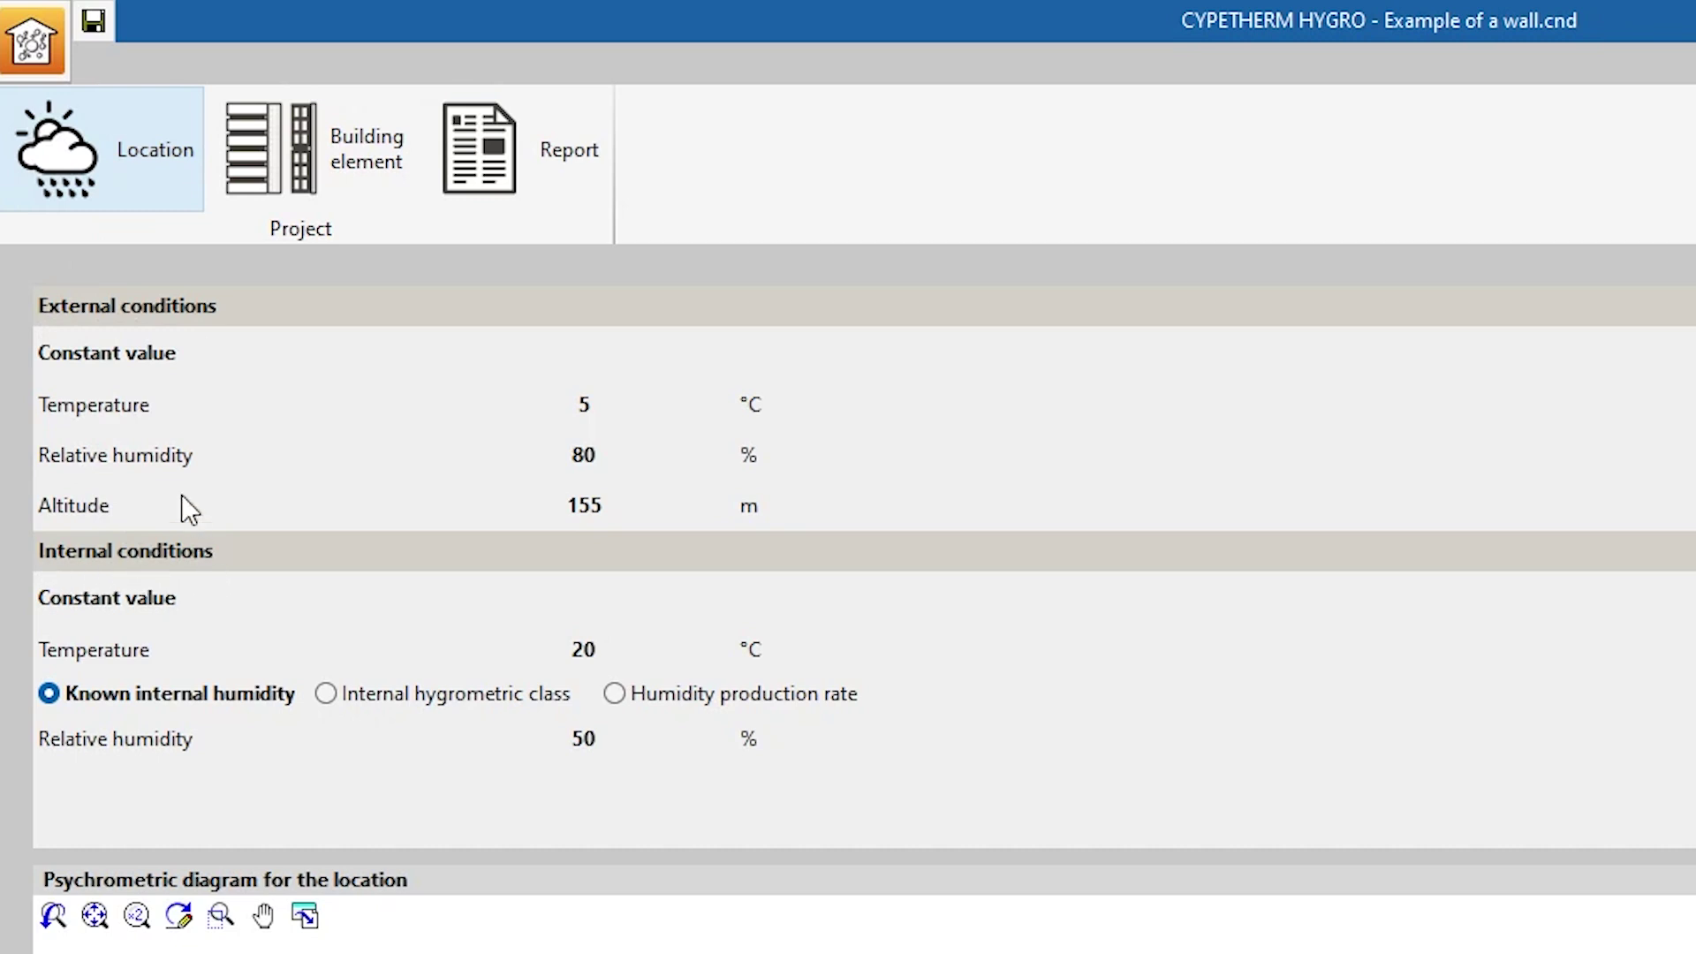
- Switch both the external and the internal conditions of the location to monthly values
left_click(167, 373)
left_click(167, 371)
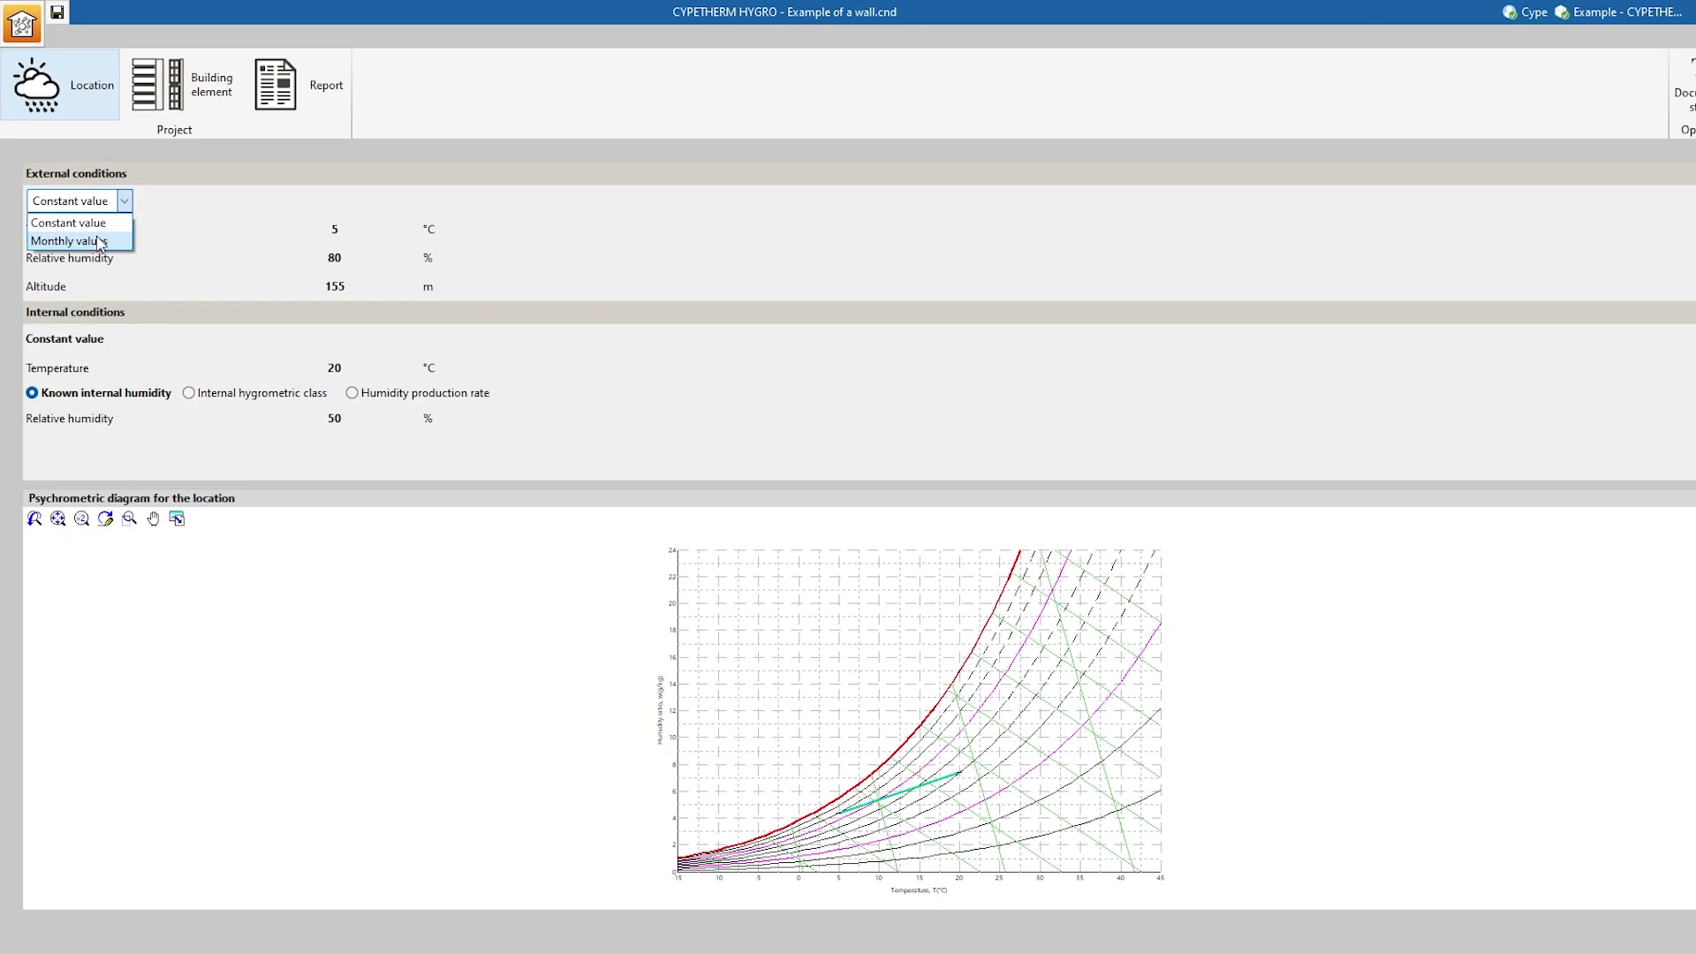
left_click(99, 242)
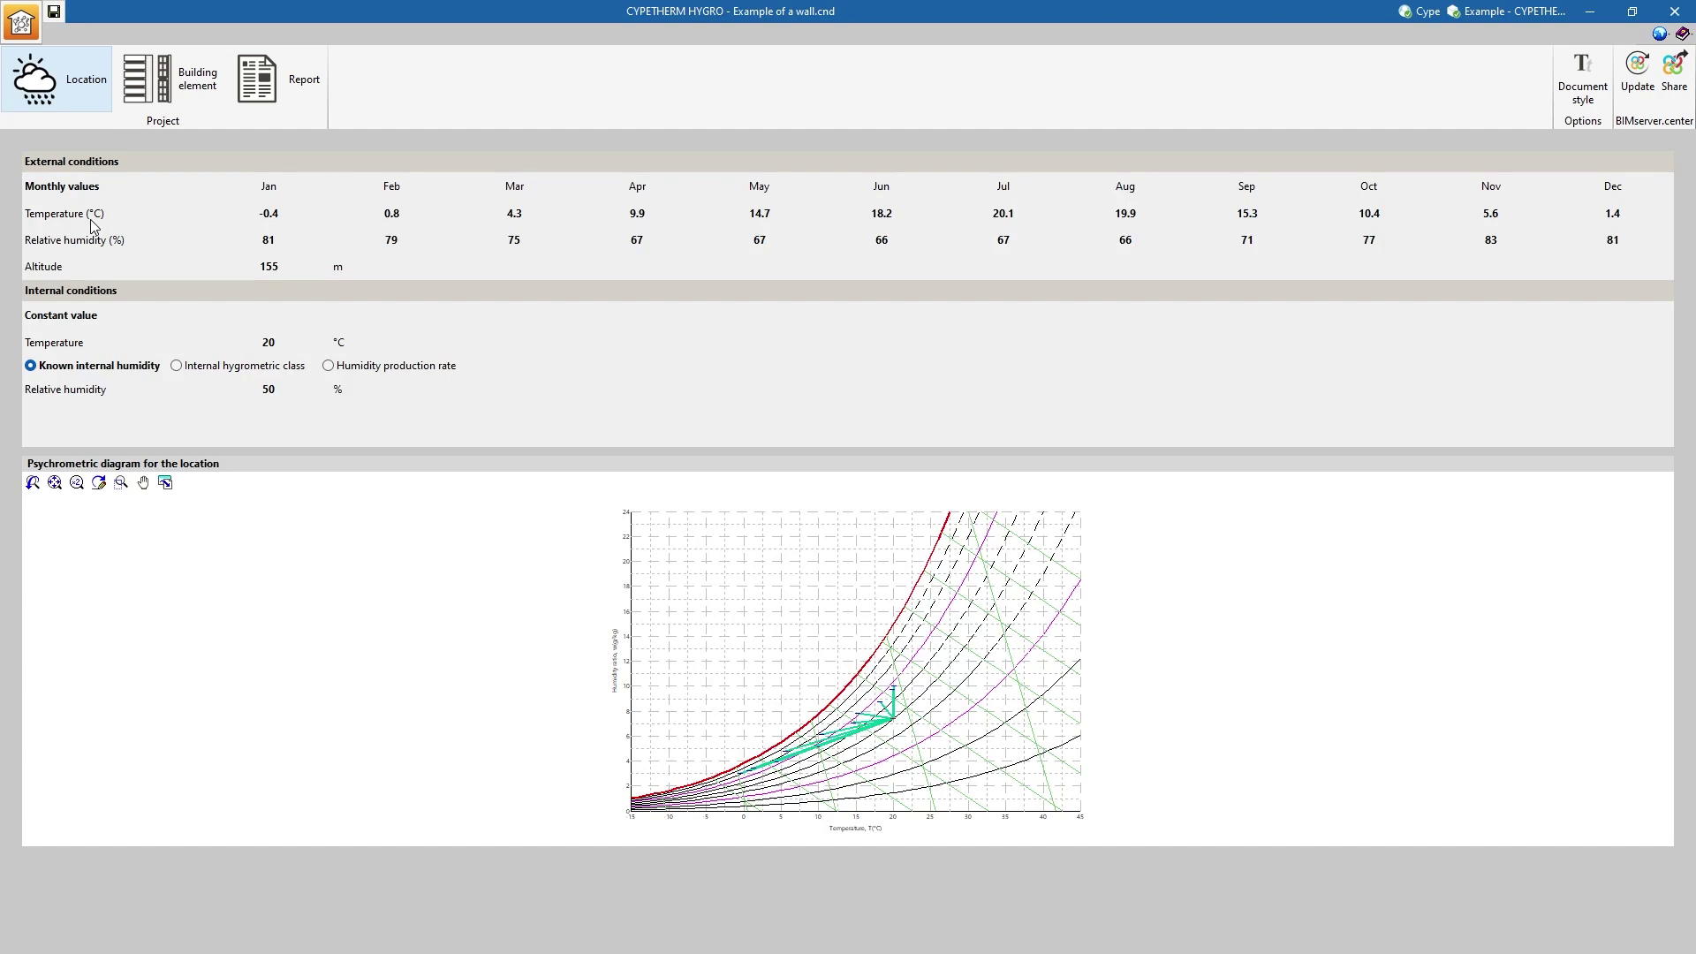
left_click(84, 316)
left_click(82, 315)
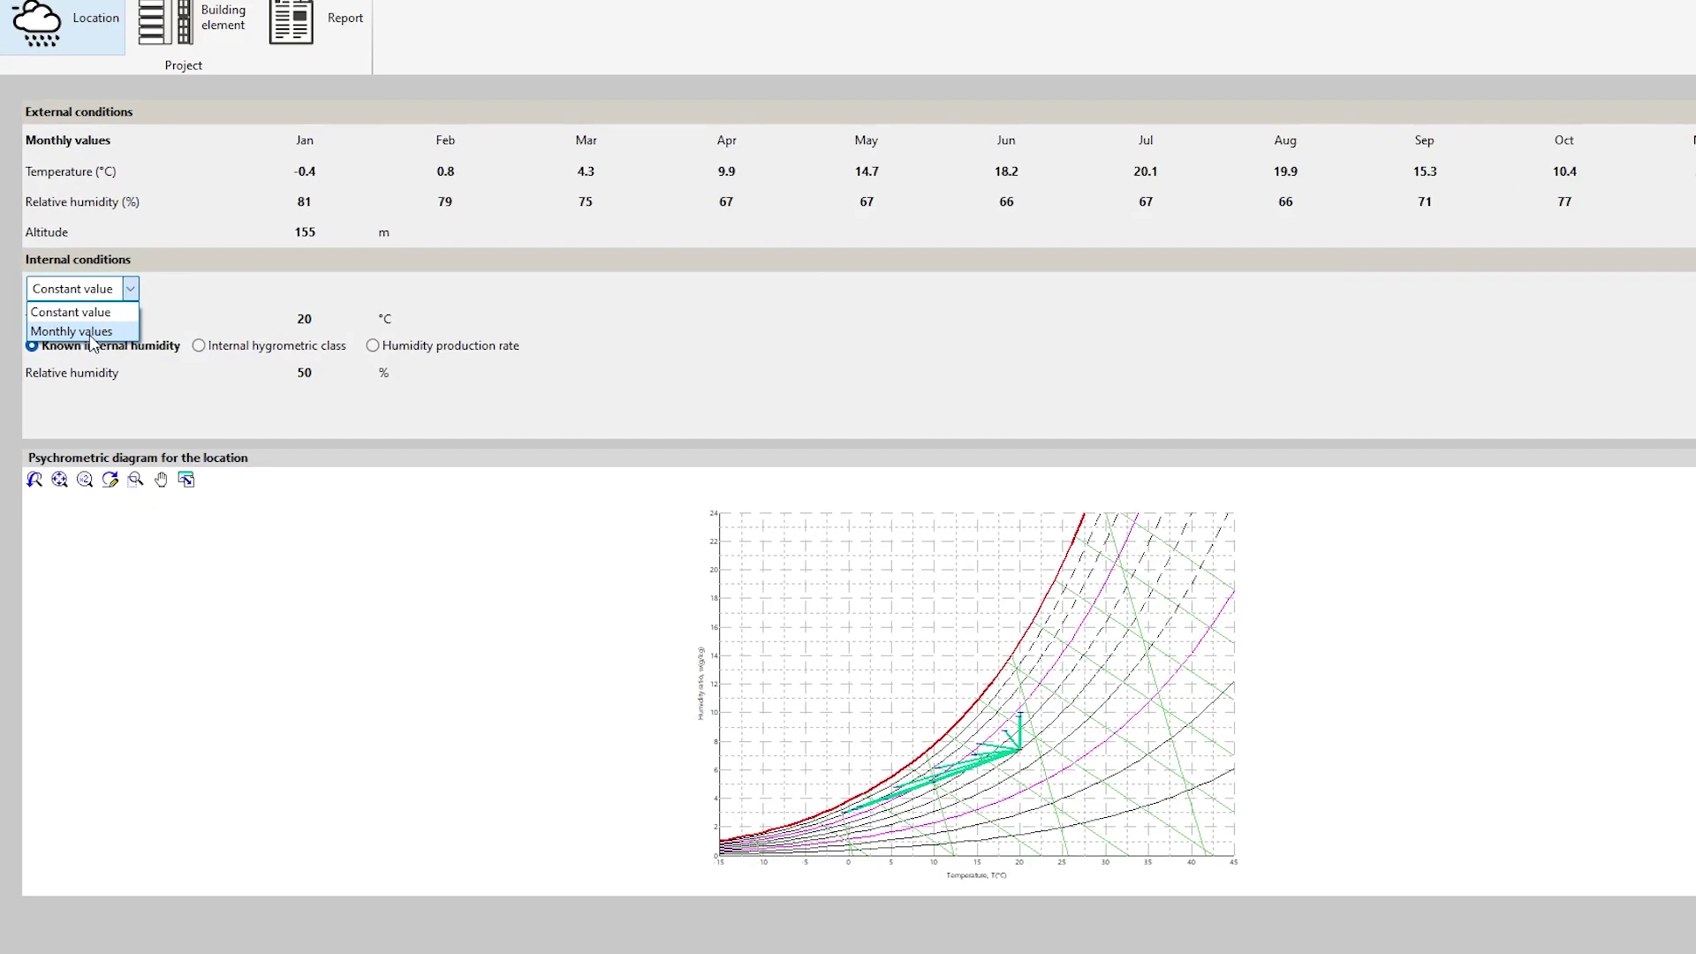
left_click(86, 280)
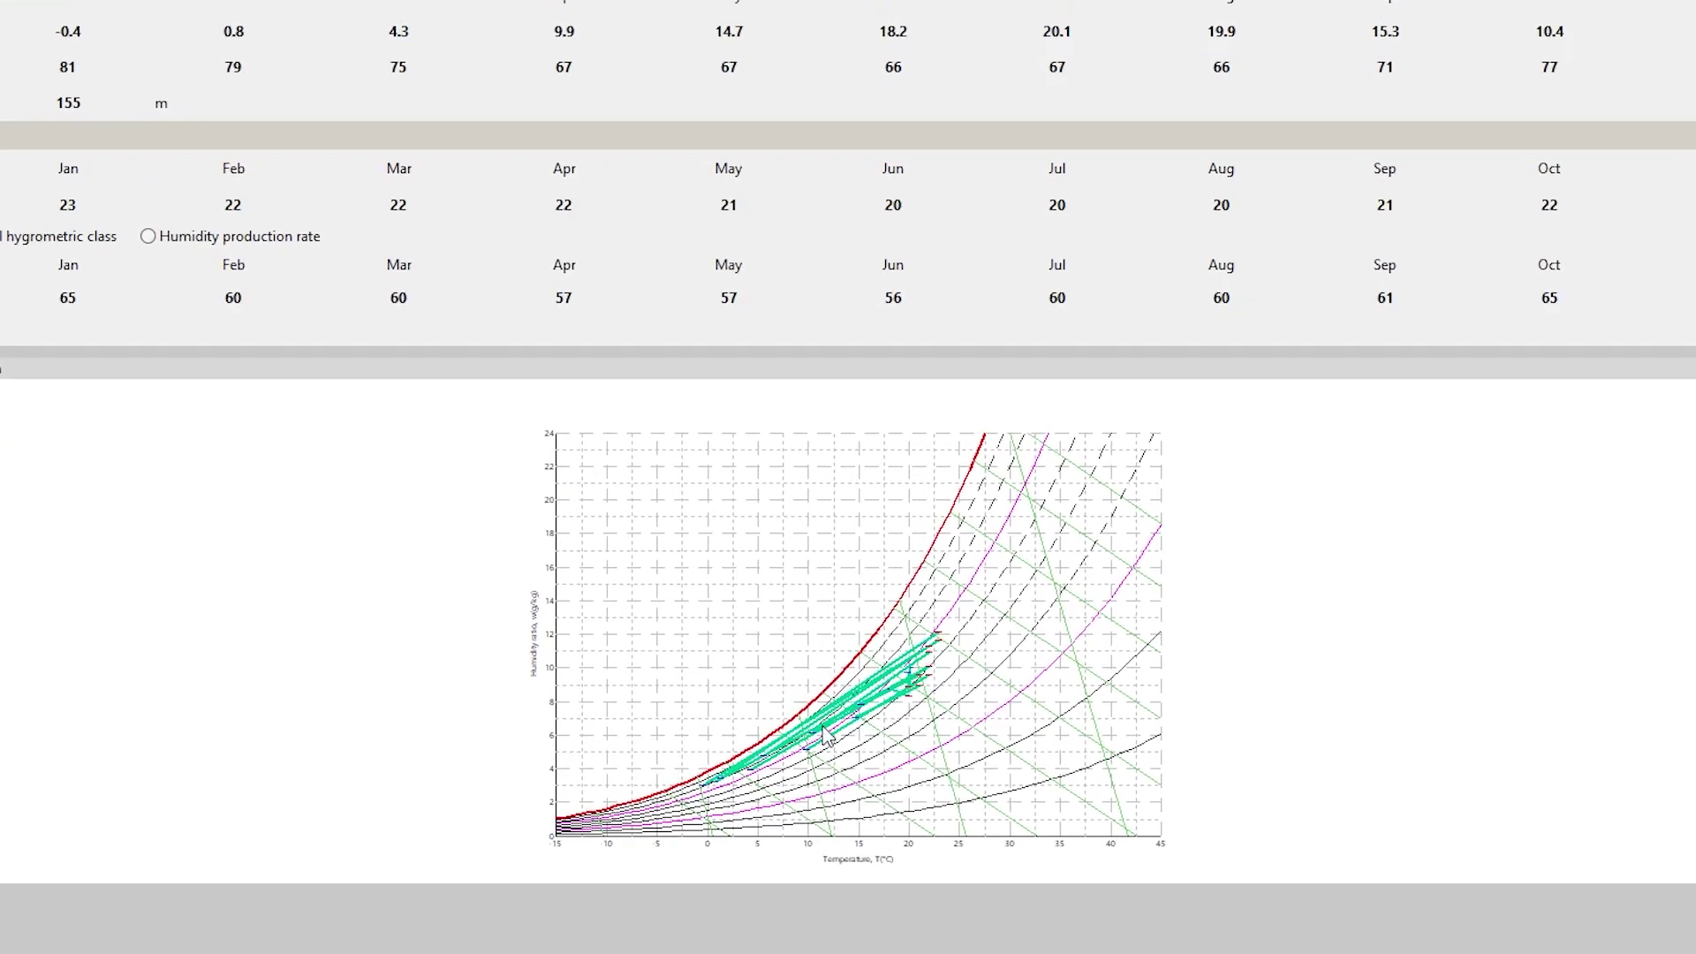
scroll(927, 757, "up", 5)
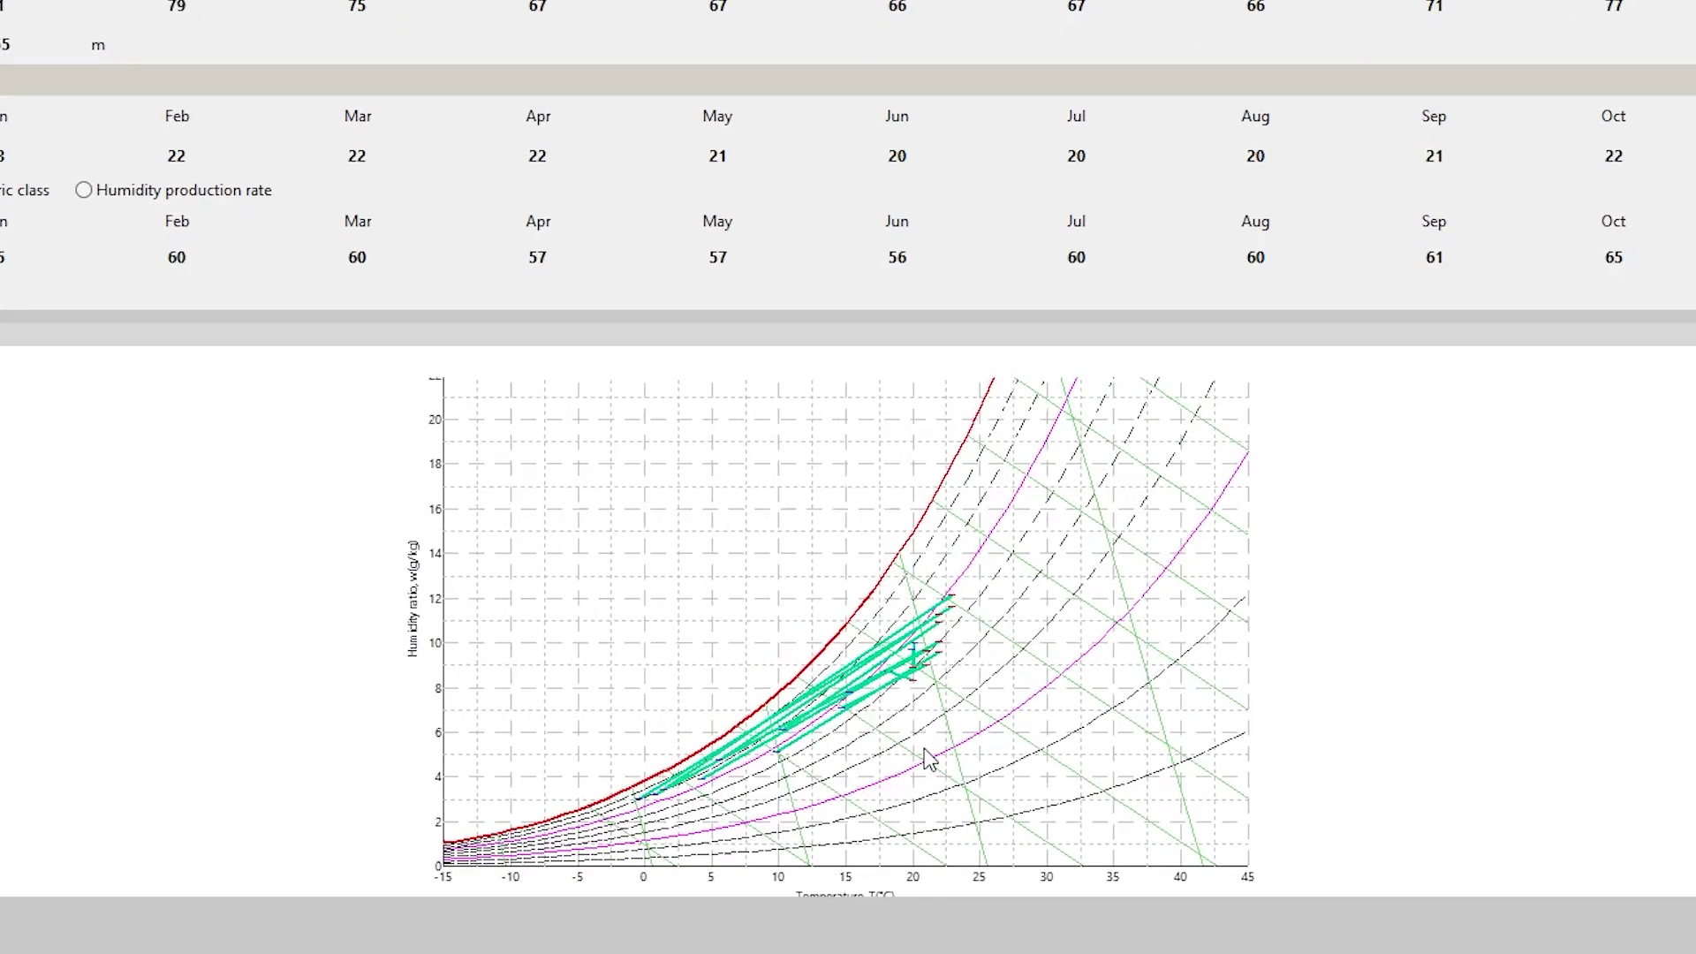
scroll(927, 758, "up", 2)
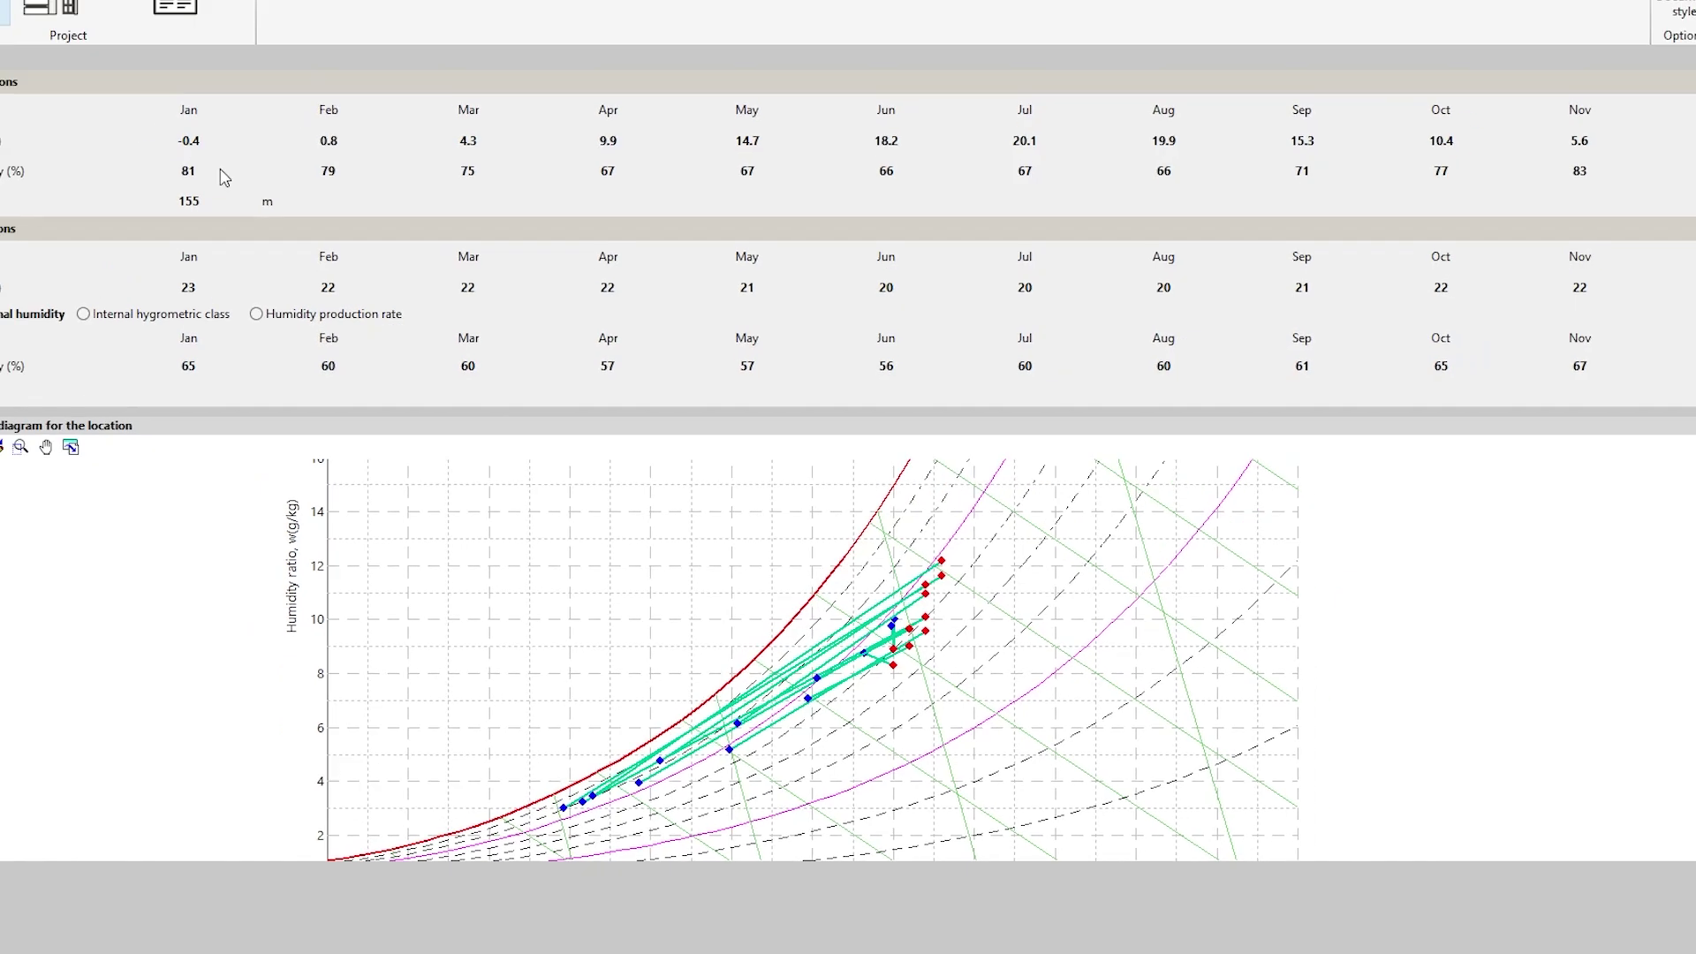
- Review the building element's arrangement options, including those for critical internal surface humidity
left_click(109, 14)
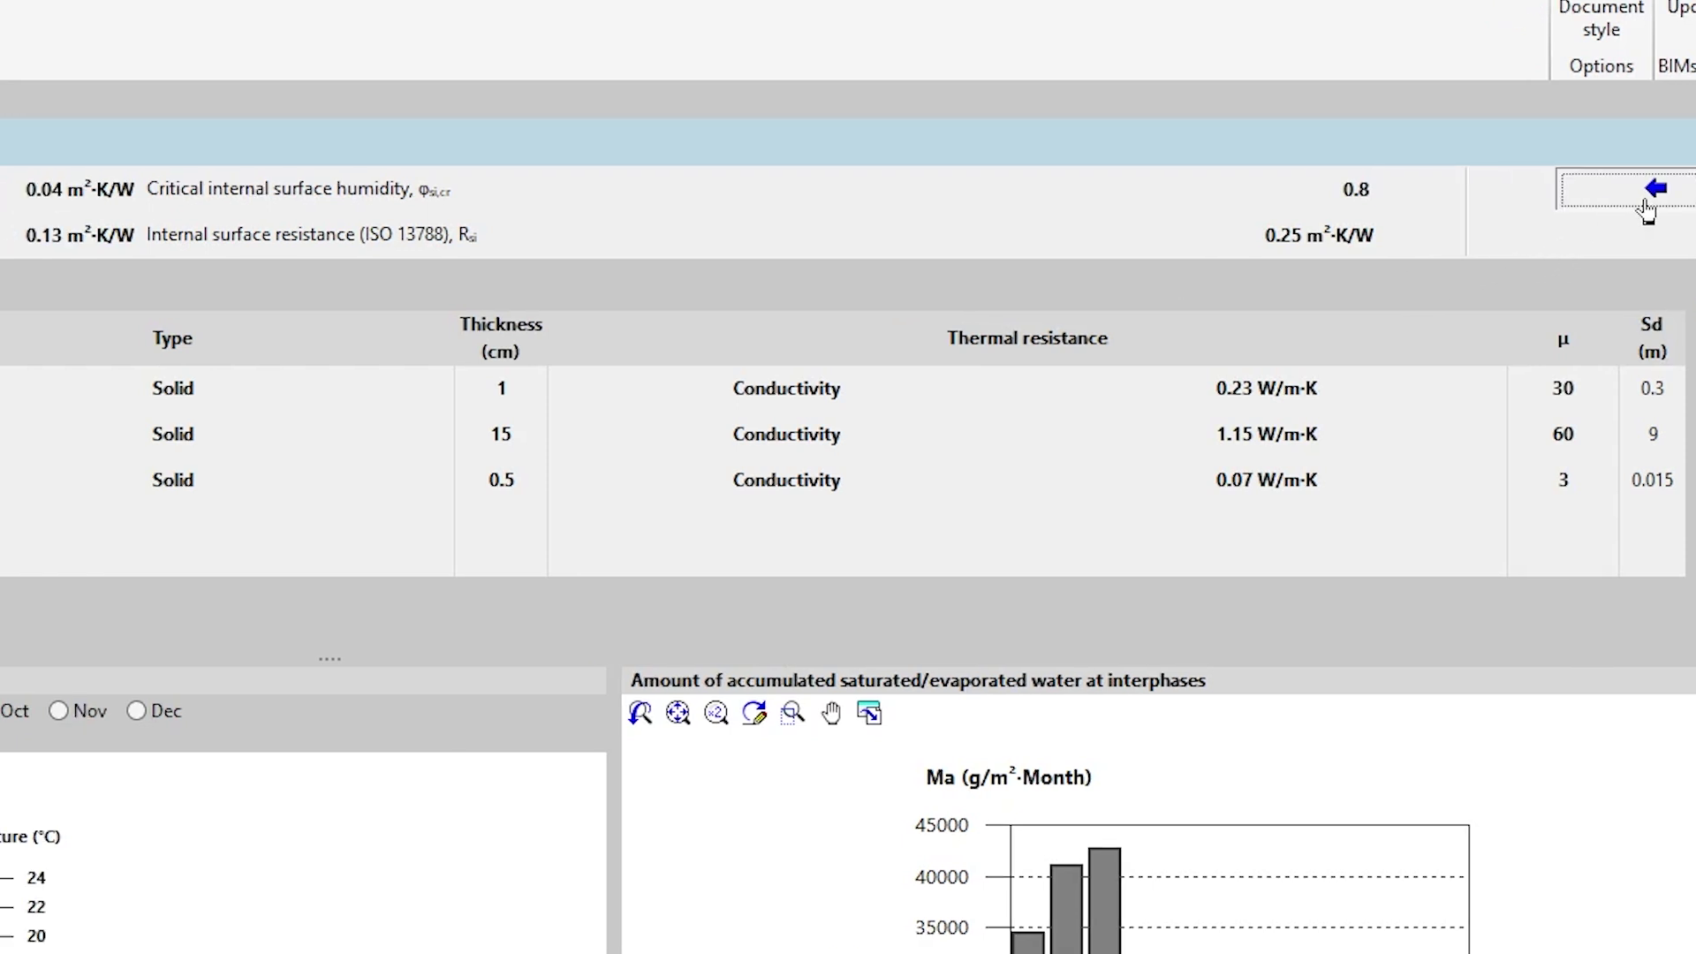
left_click(1566, 217)
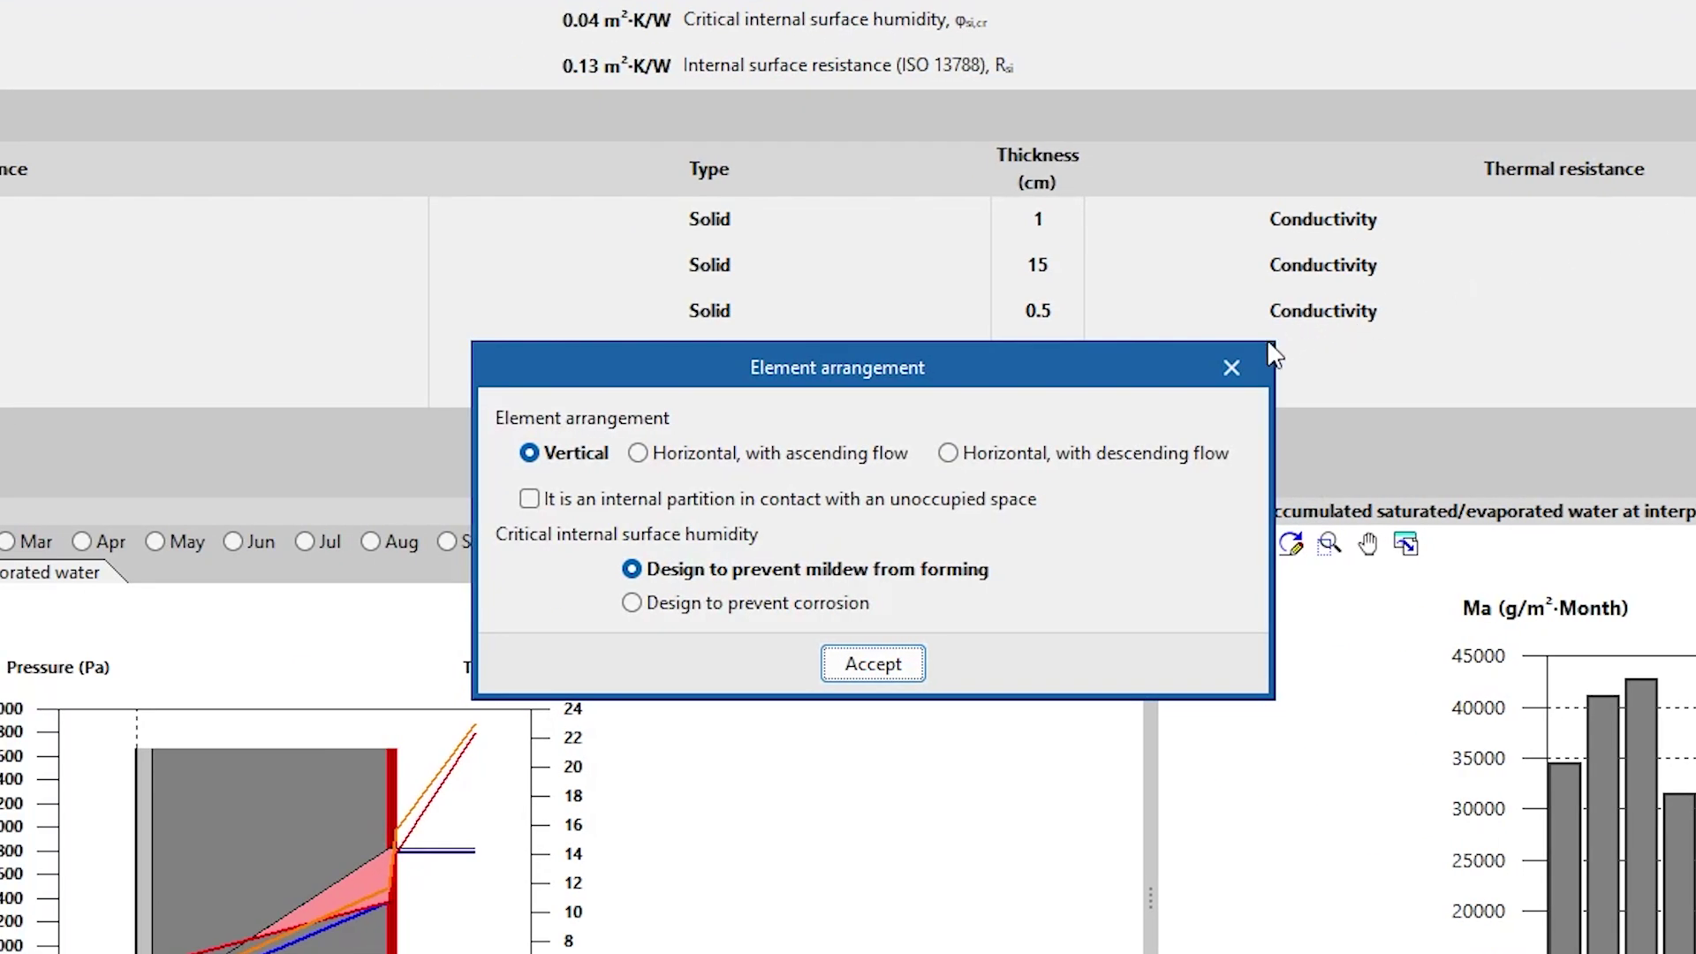
left_click(1216, 372)
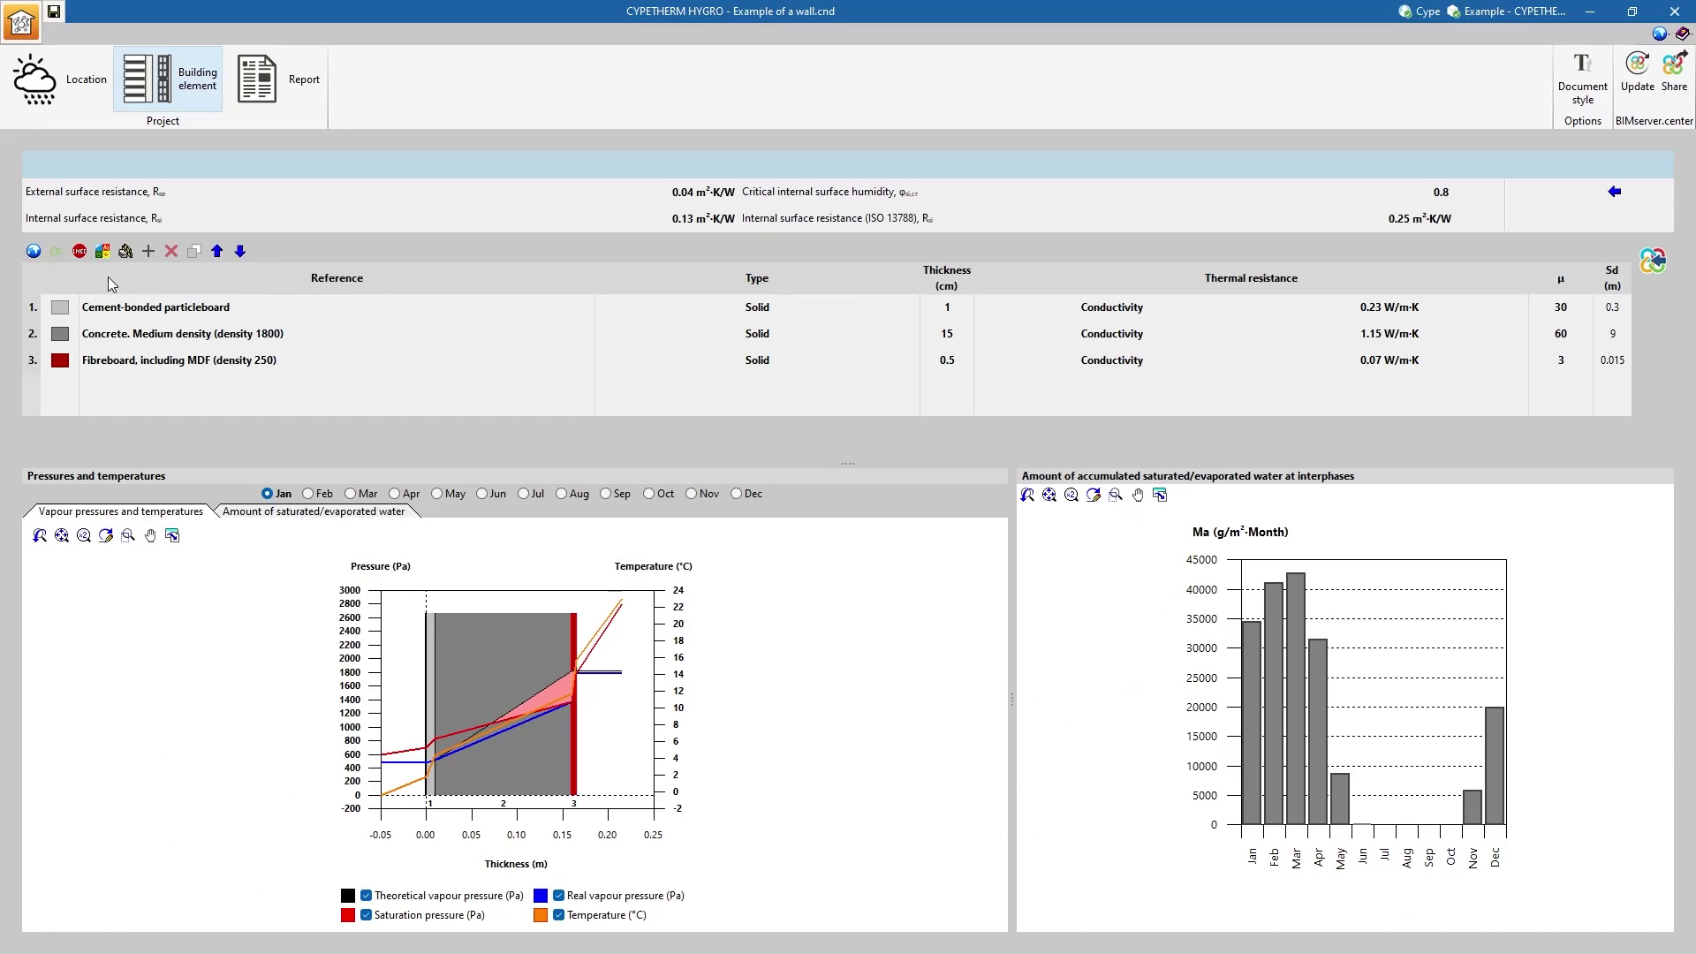
- Browse the concrete and stone categories of the EN ISO 10456 materials without adding a layer
left_click(32, 251)
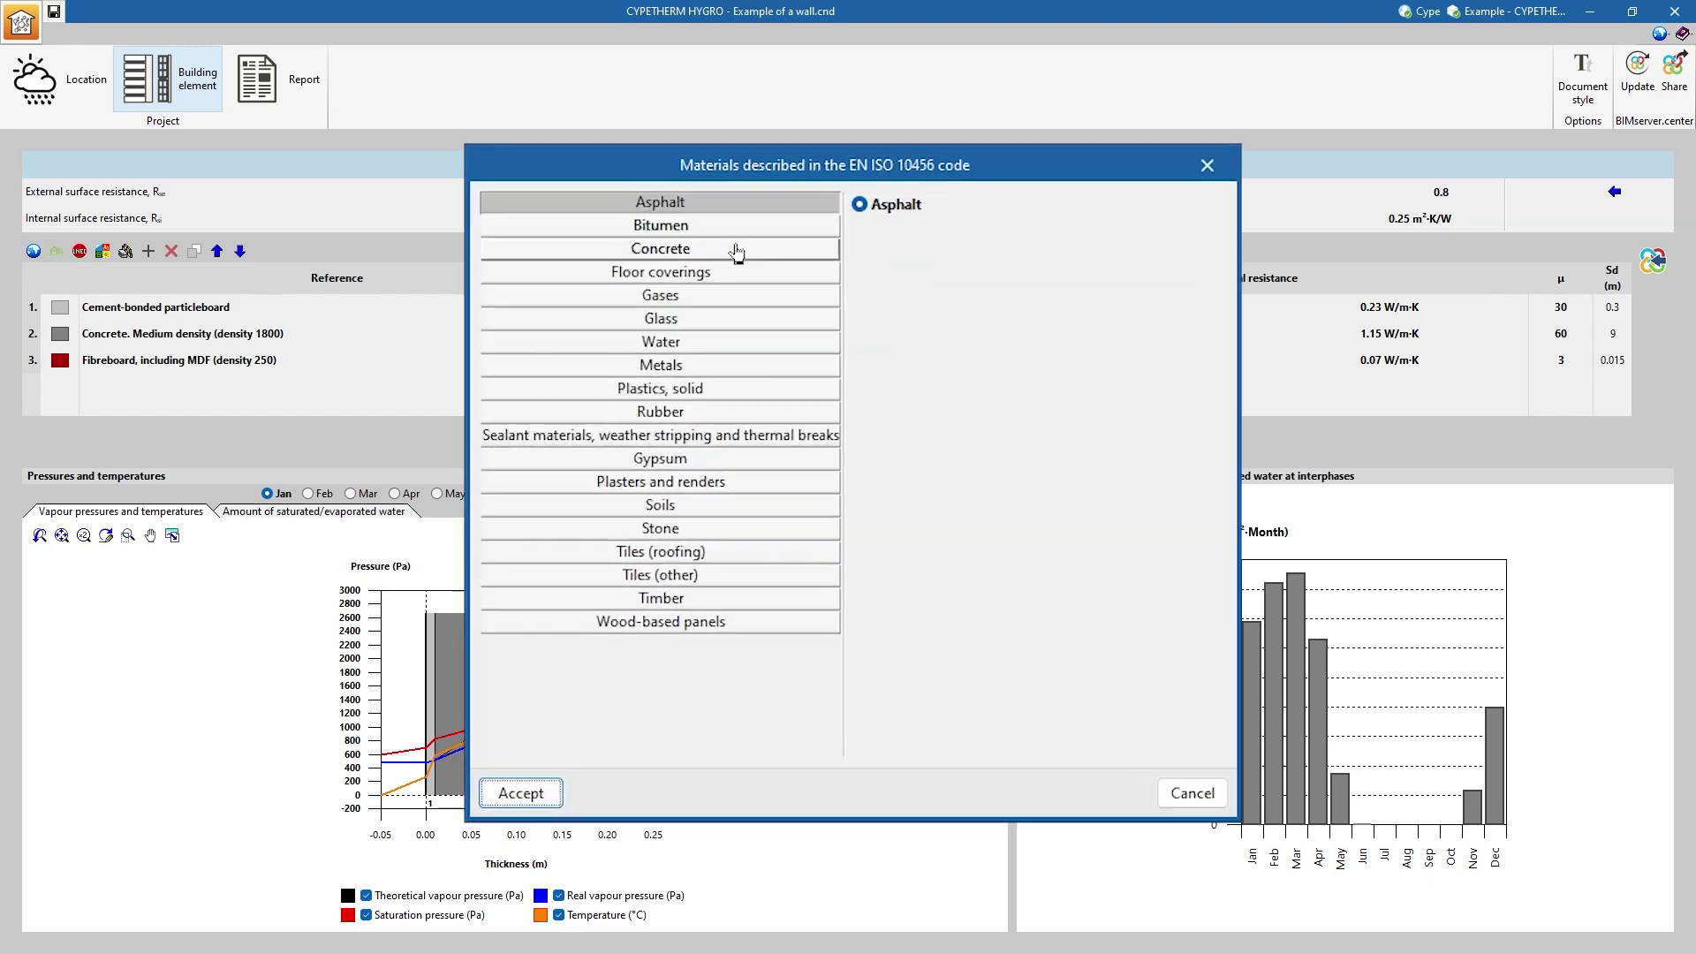
left_click(769, 294)
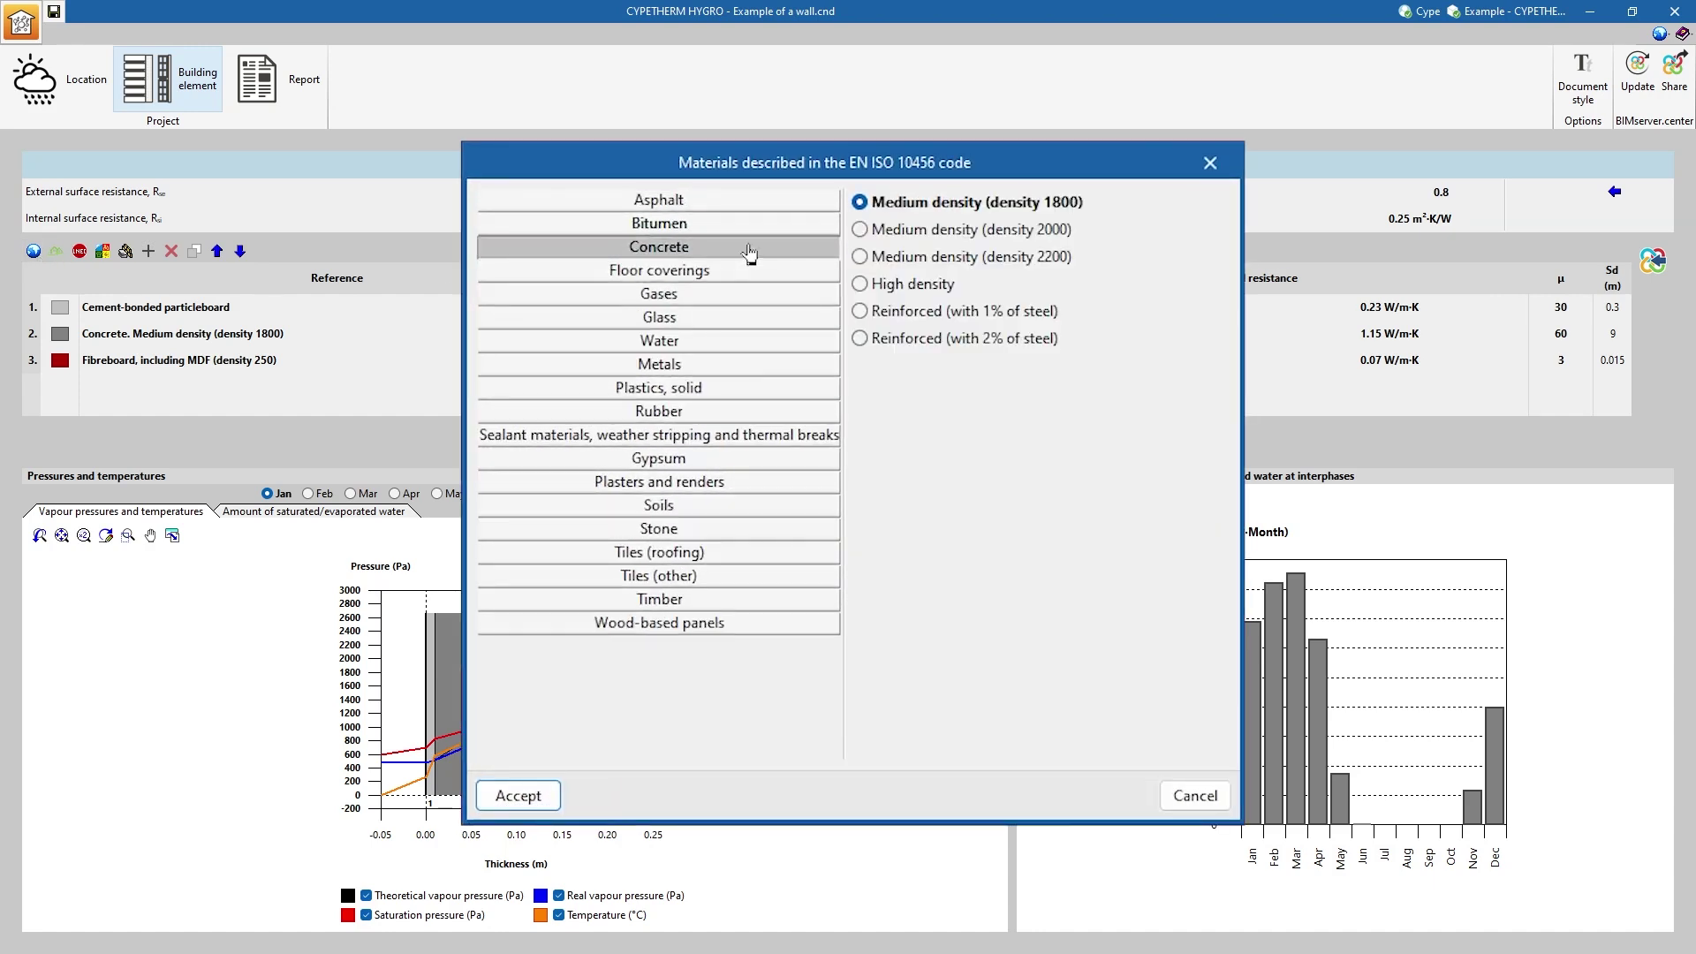
left_click(746, 530)
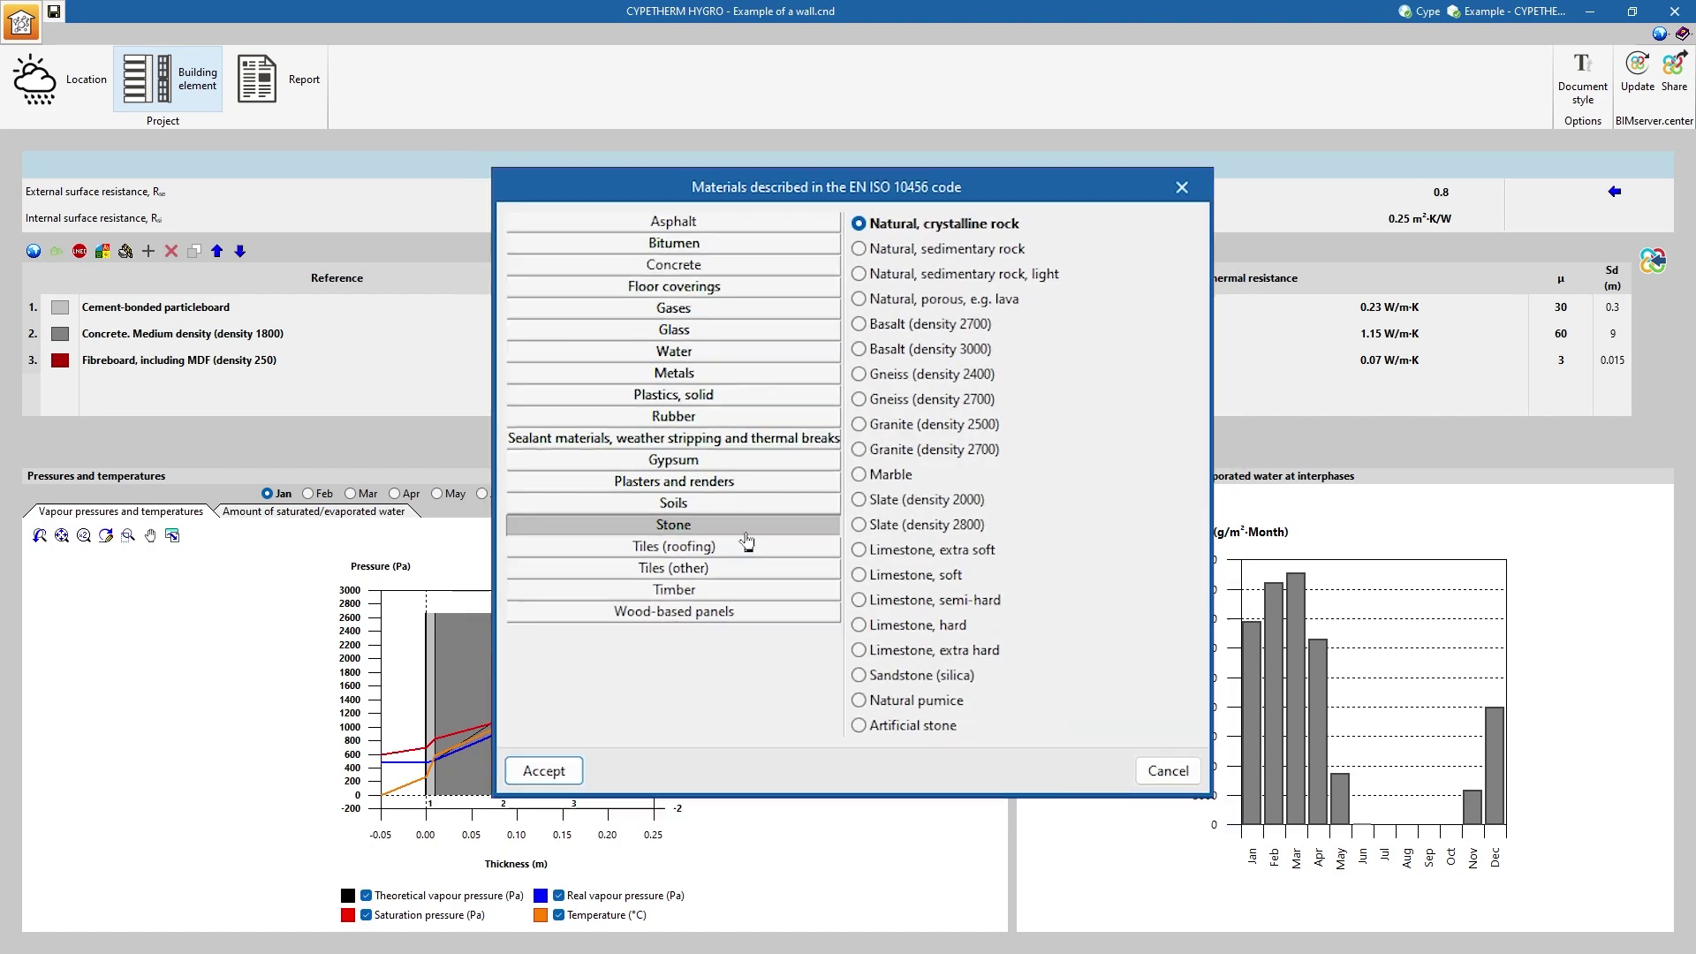
left_click(1097, 710)
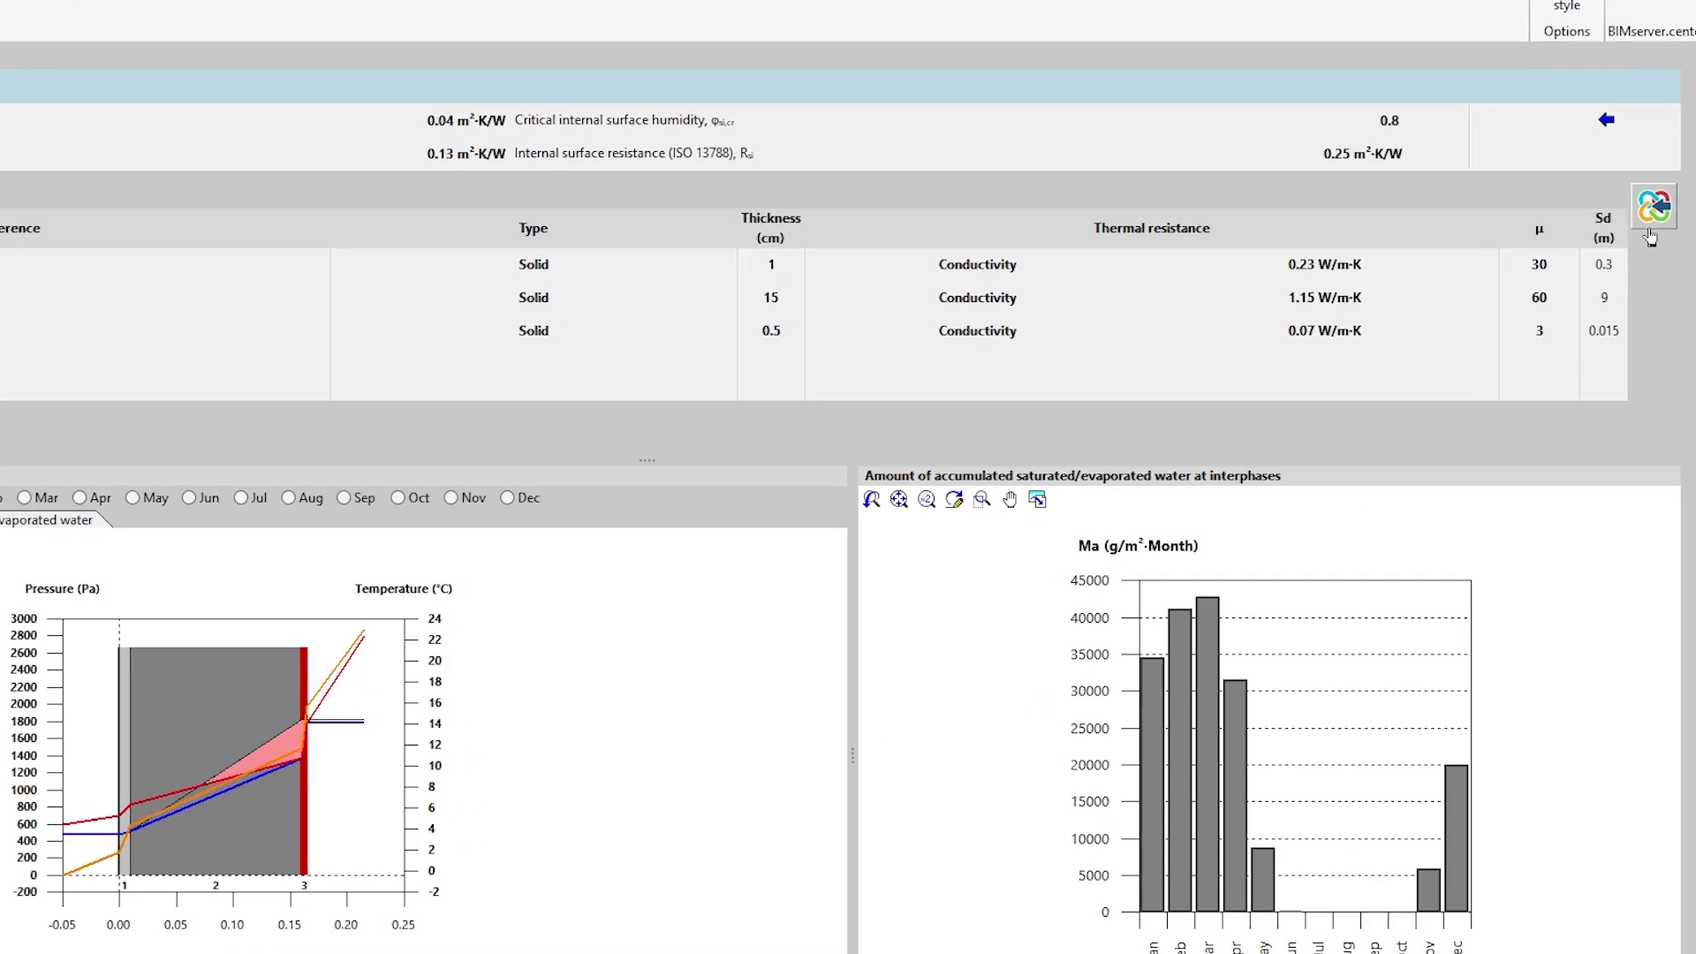
- Look through the construction elements available from the linked BIM project without importing one
left_click(1652, 260)
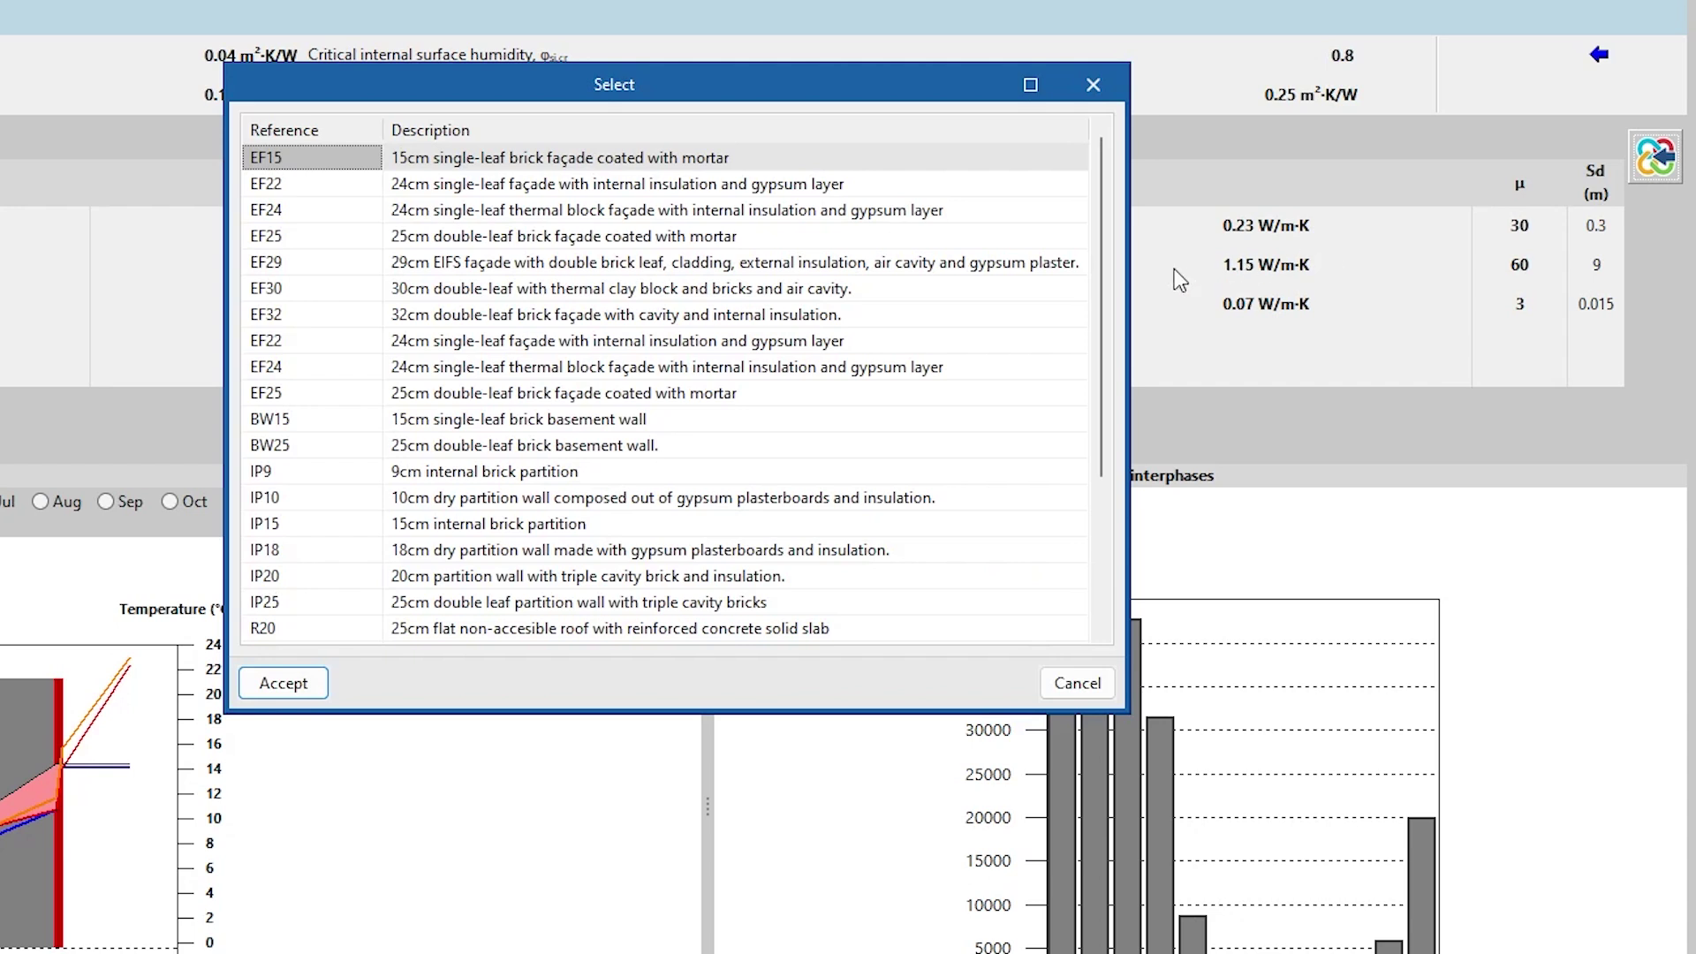
left_click_drag(1104, 277, 1089, 389)
left_click(1077, 683)
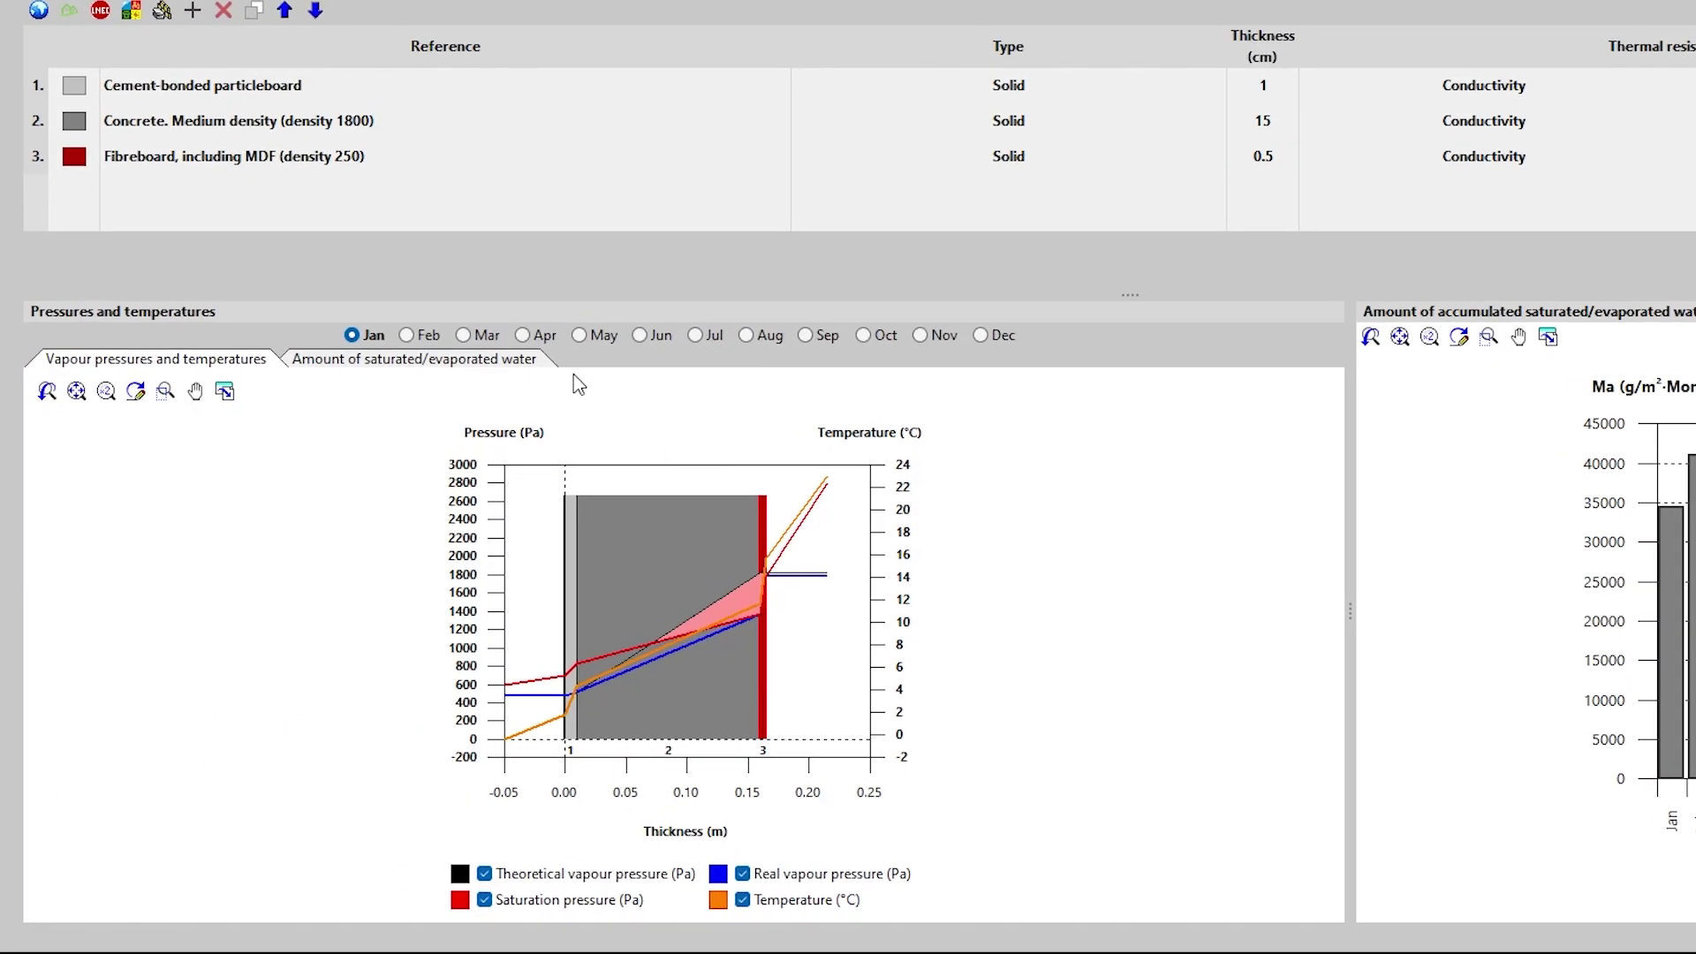
- Display the April pressures and temperatures, and set the cement-bonded particleboard layer's thickness to 8 cm
left_click(522, 335)
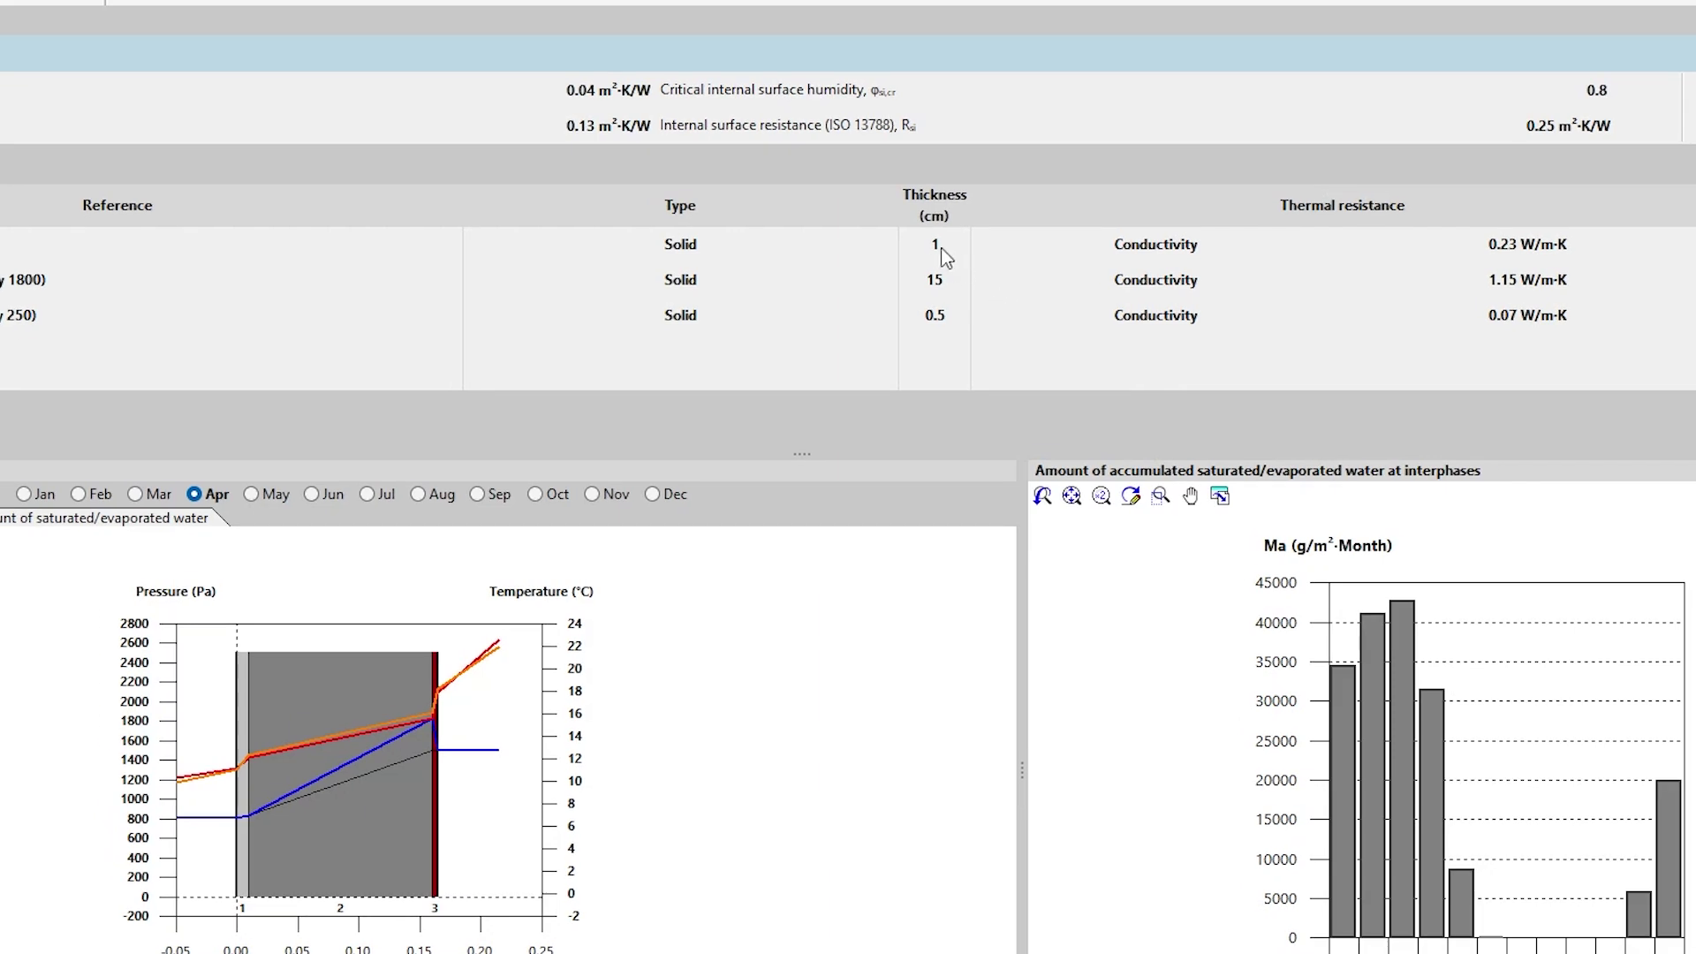
left_click(940, 247)
type("8")
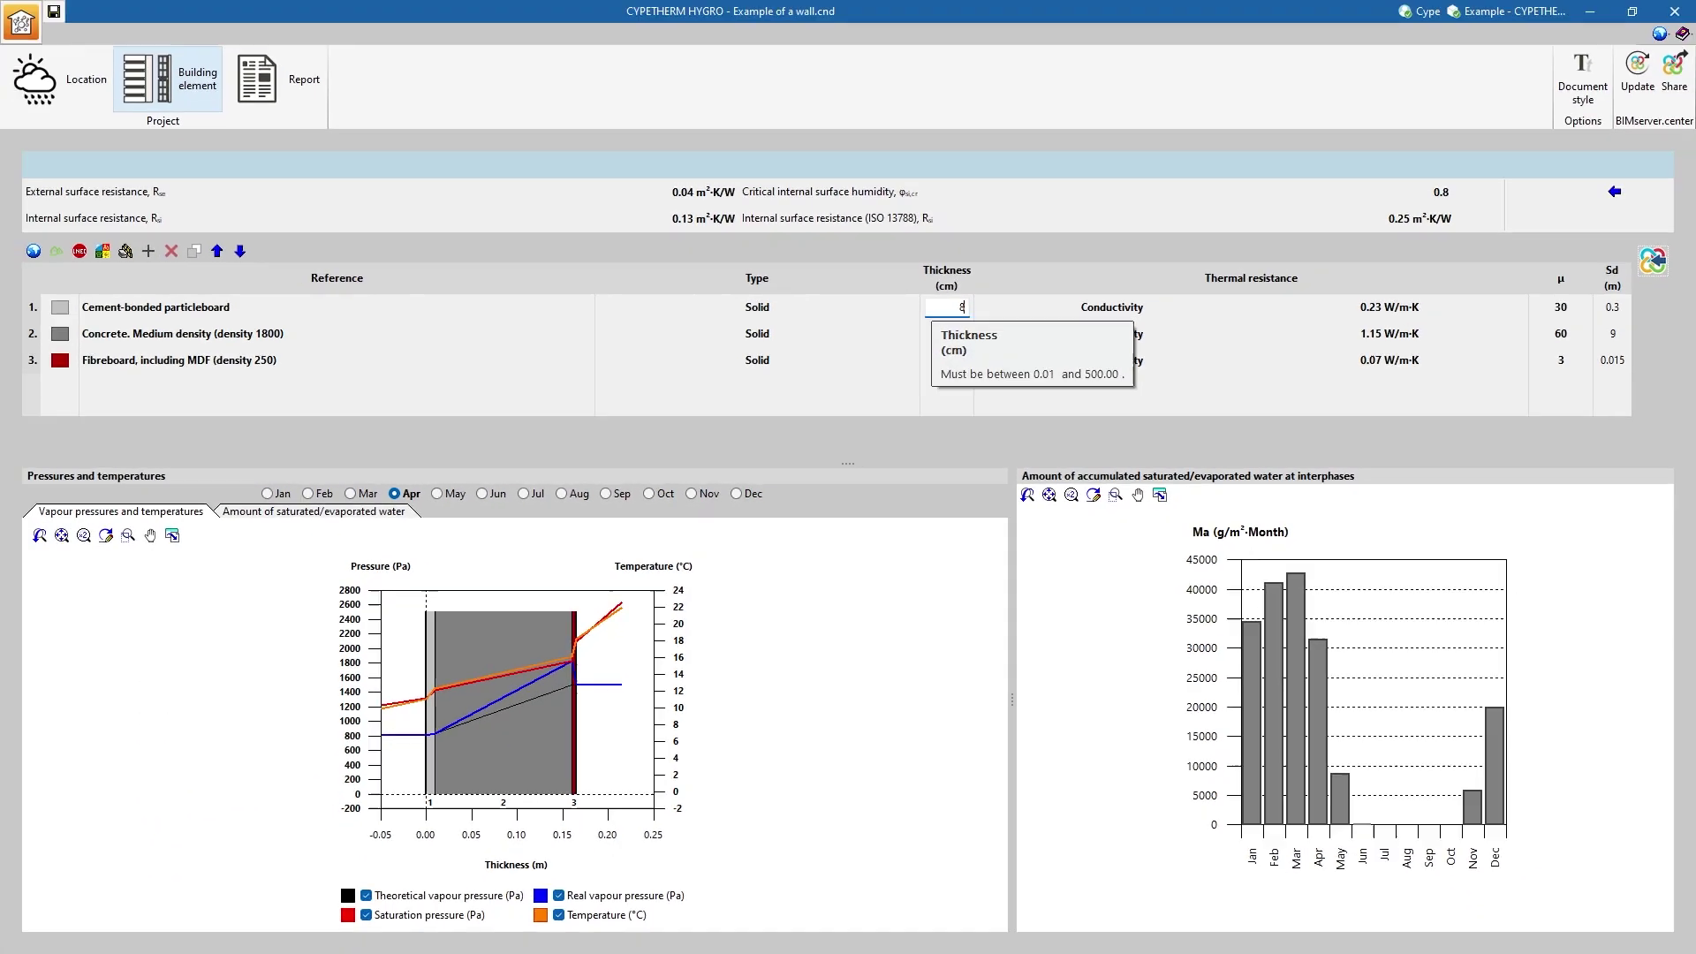
key("Return")
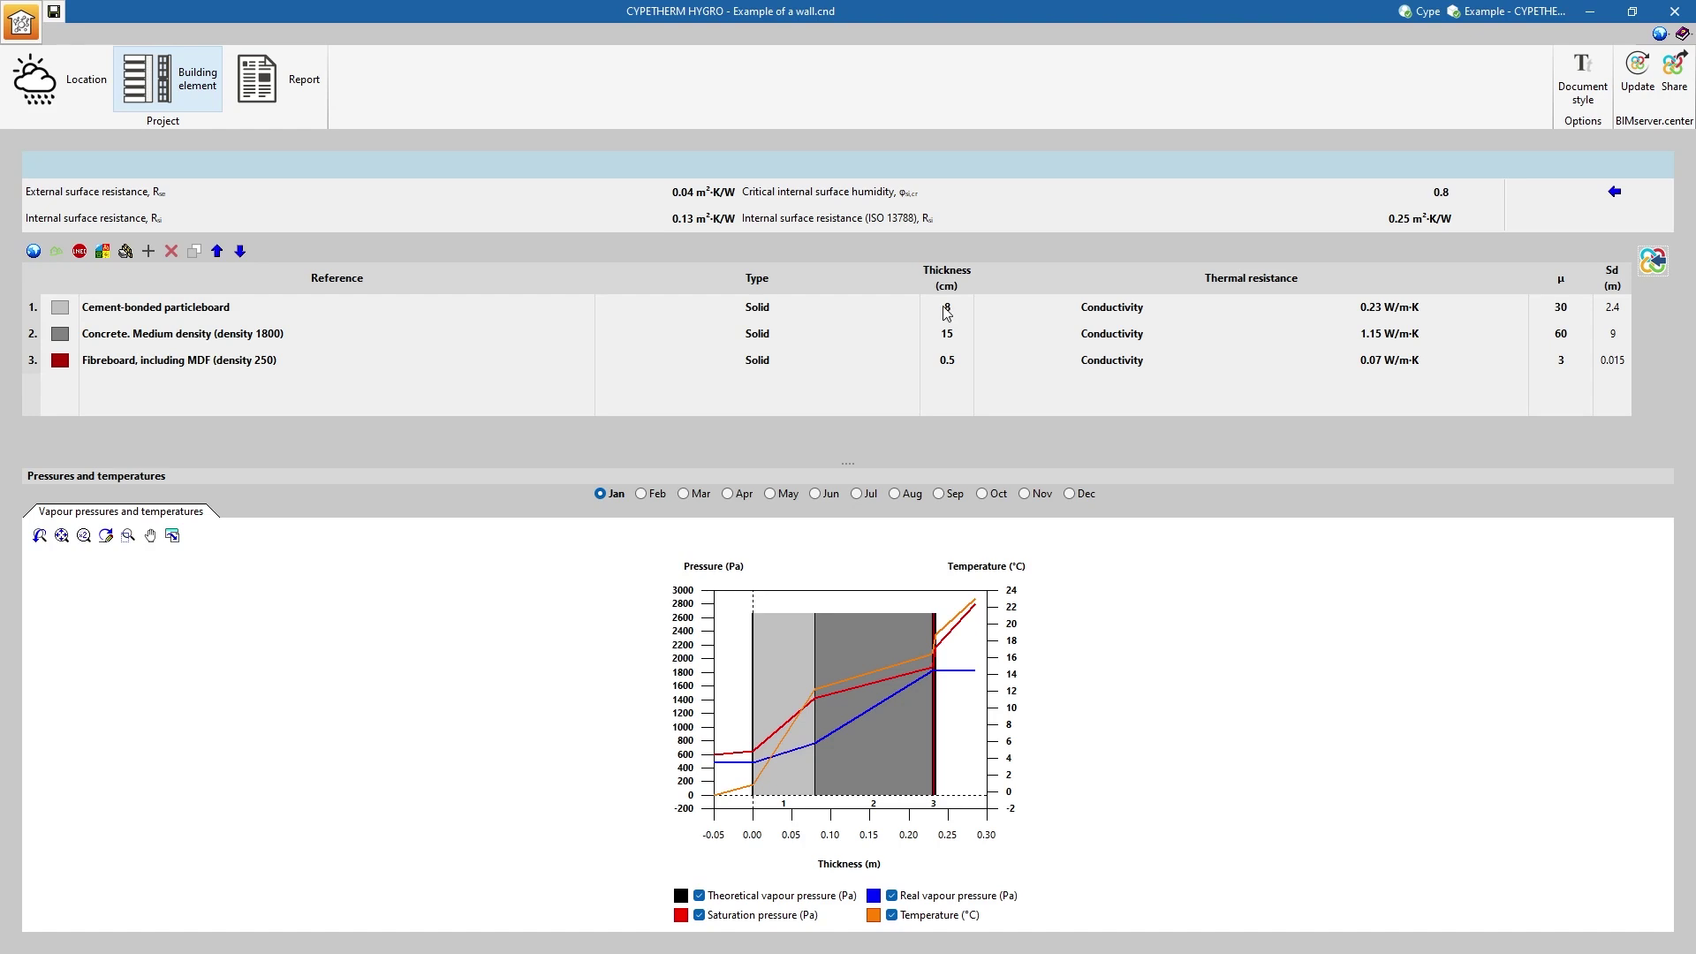
- Review the project report from the condensation analysis results to the last page, including its available export formats
left_click(295, 113)
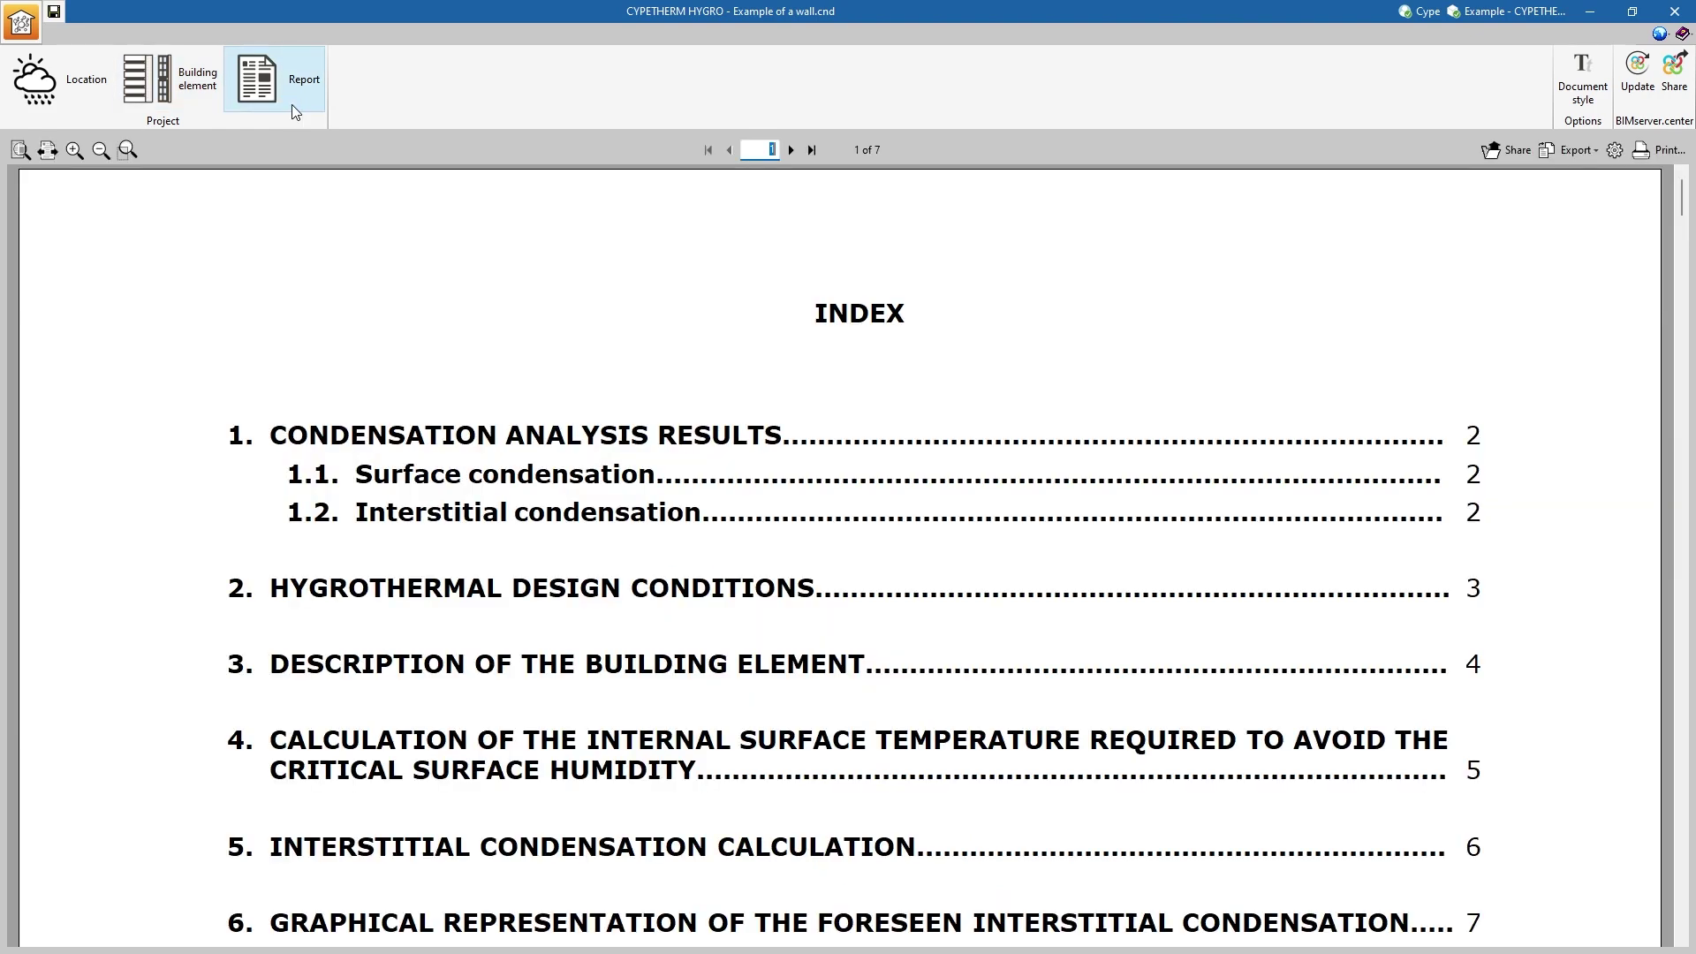
left_click(470, 435)
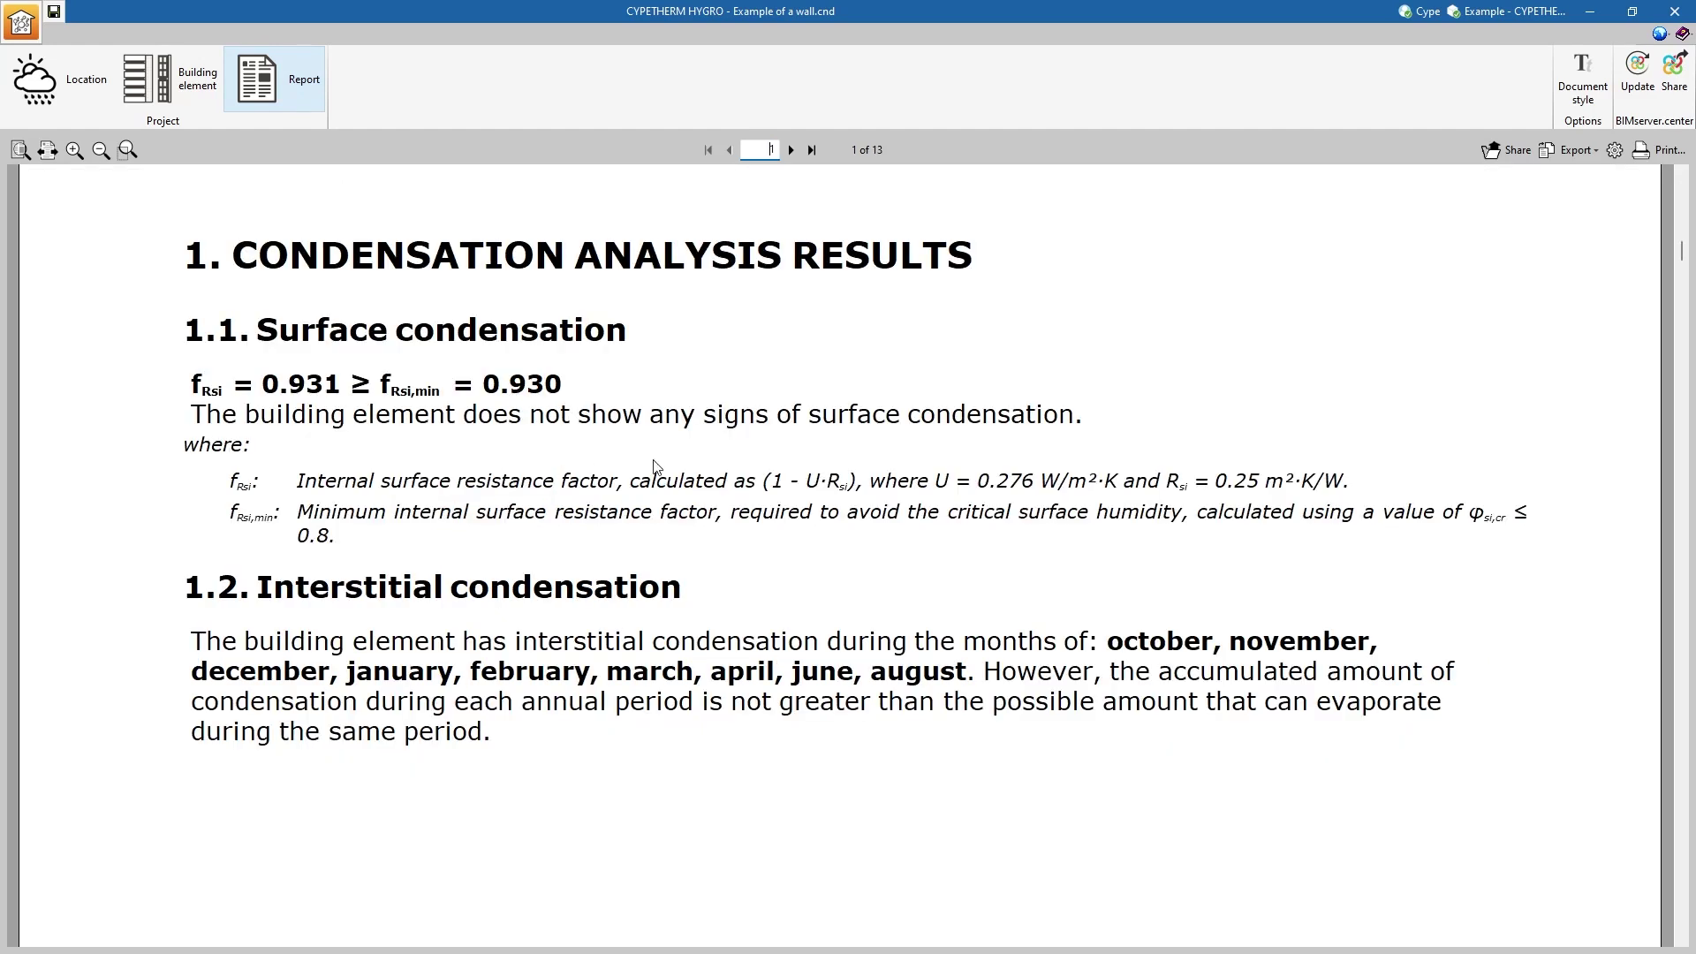
left_click_drag(1682, 256, 1690, 506)
left_click_drag(1691, 539, 1686, 908)
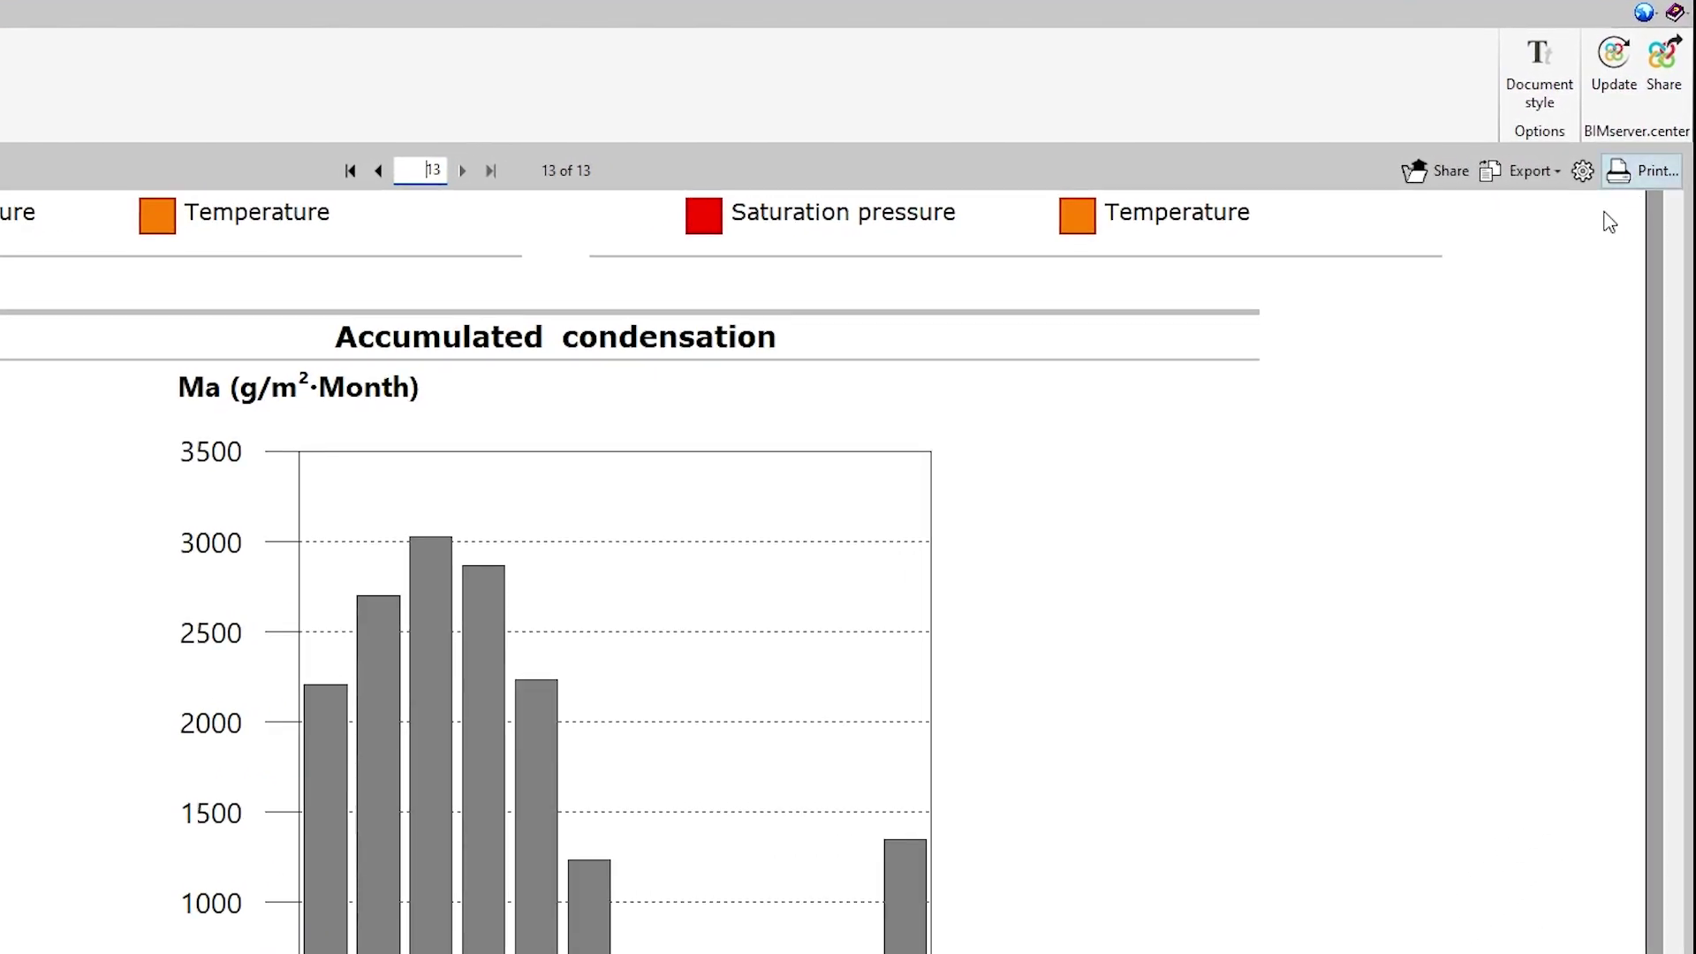
left_click(1541, 173)
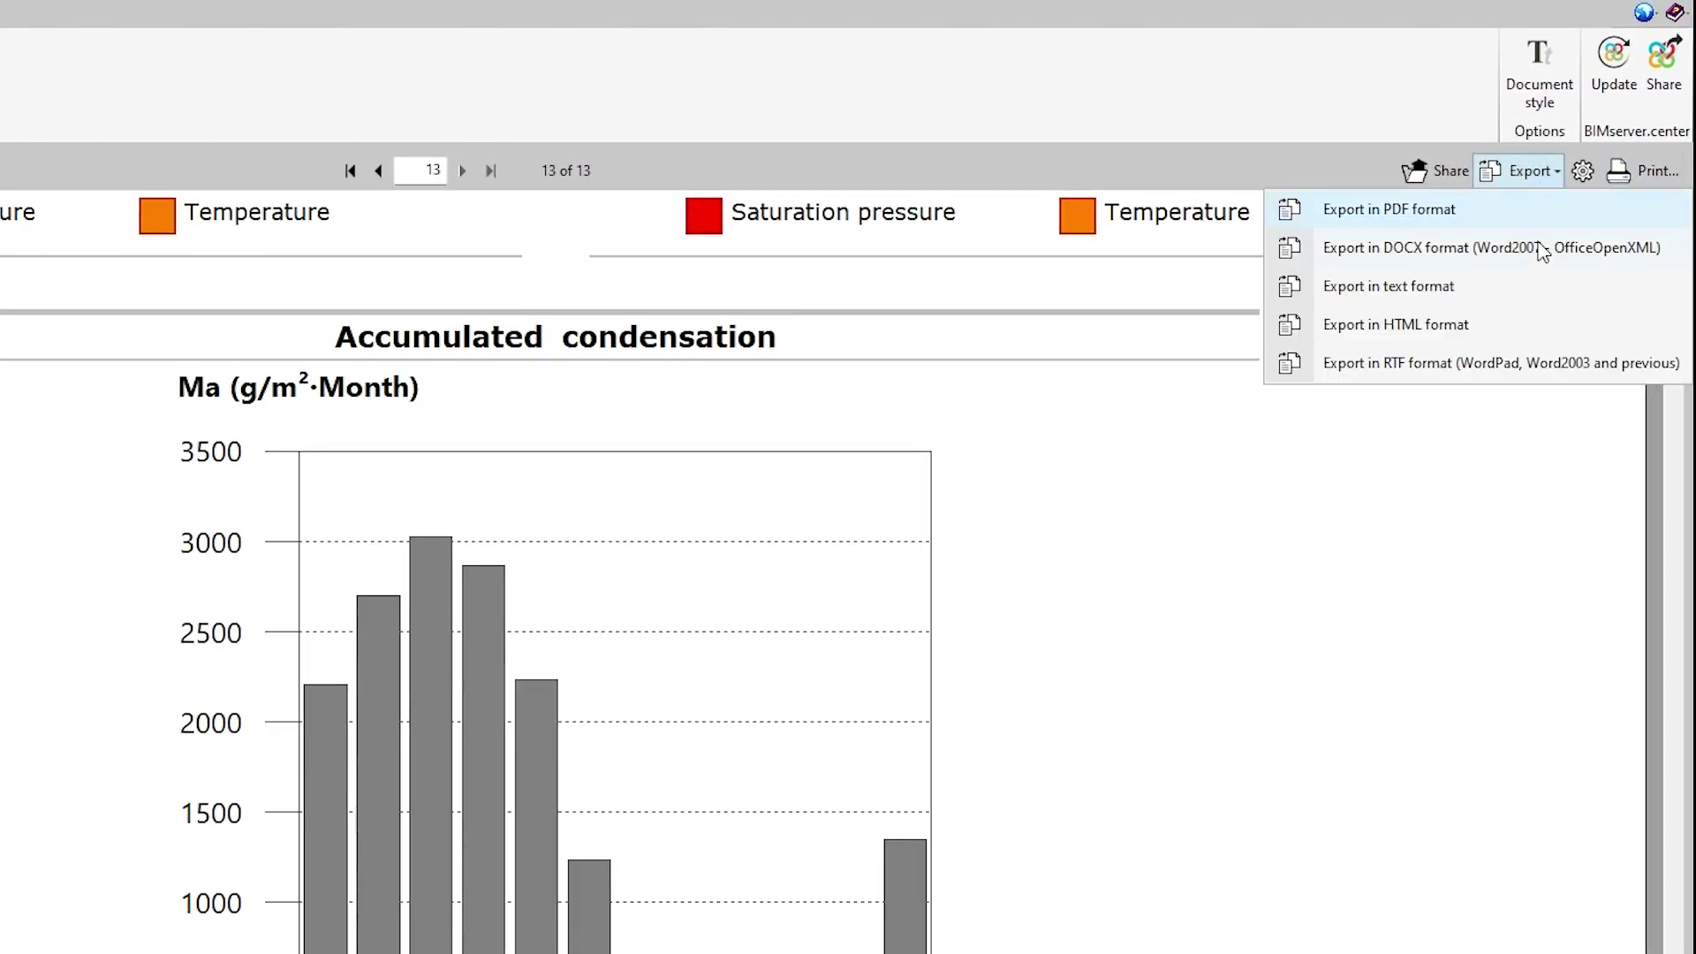
left_click(1525, 375)
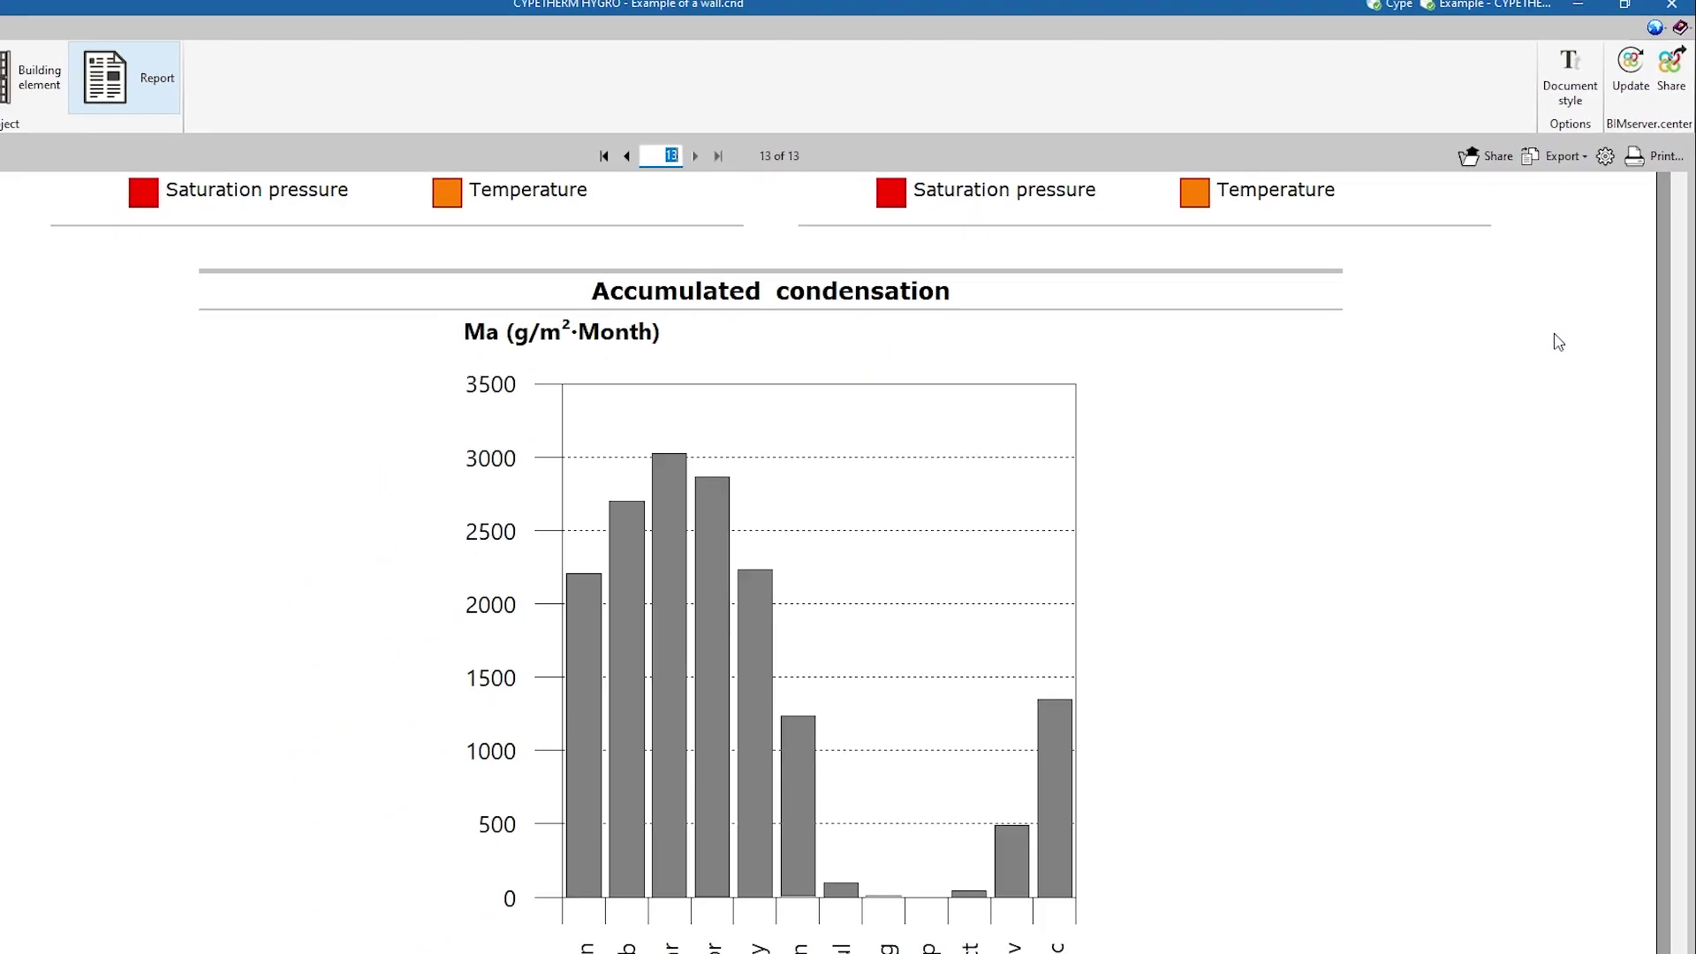
- Share the results to BIMserver.center as "Hygrothermal characteristics of the construction elements" and open that contribution on the project's web page
left_click(1680, 104)
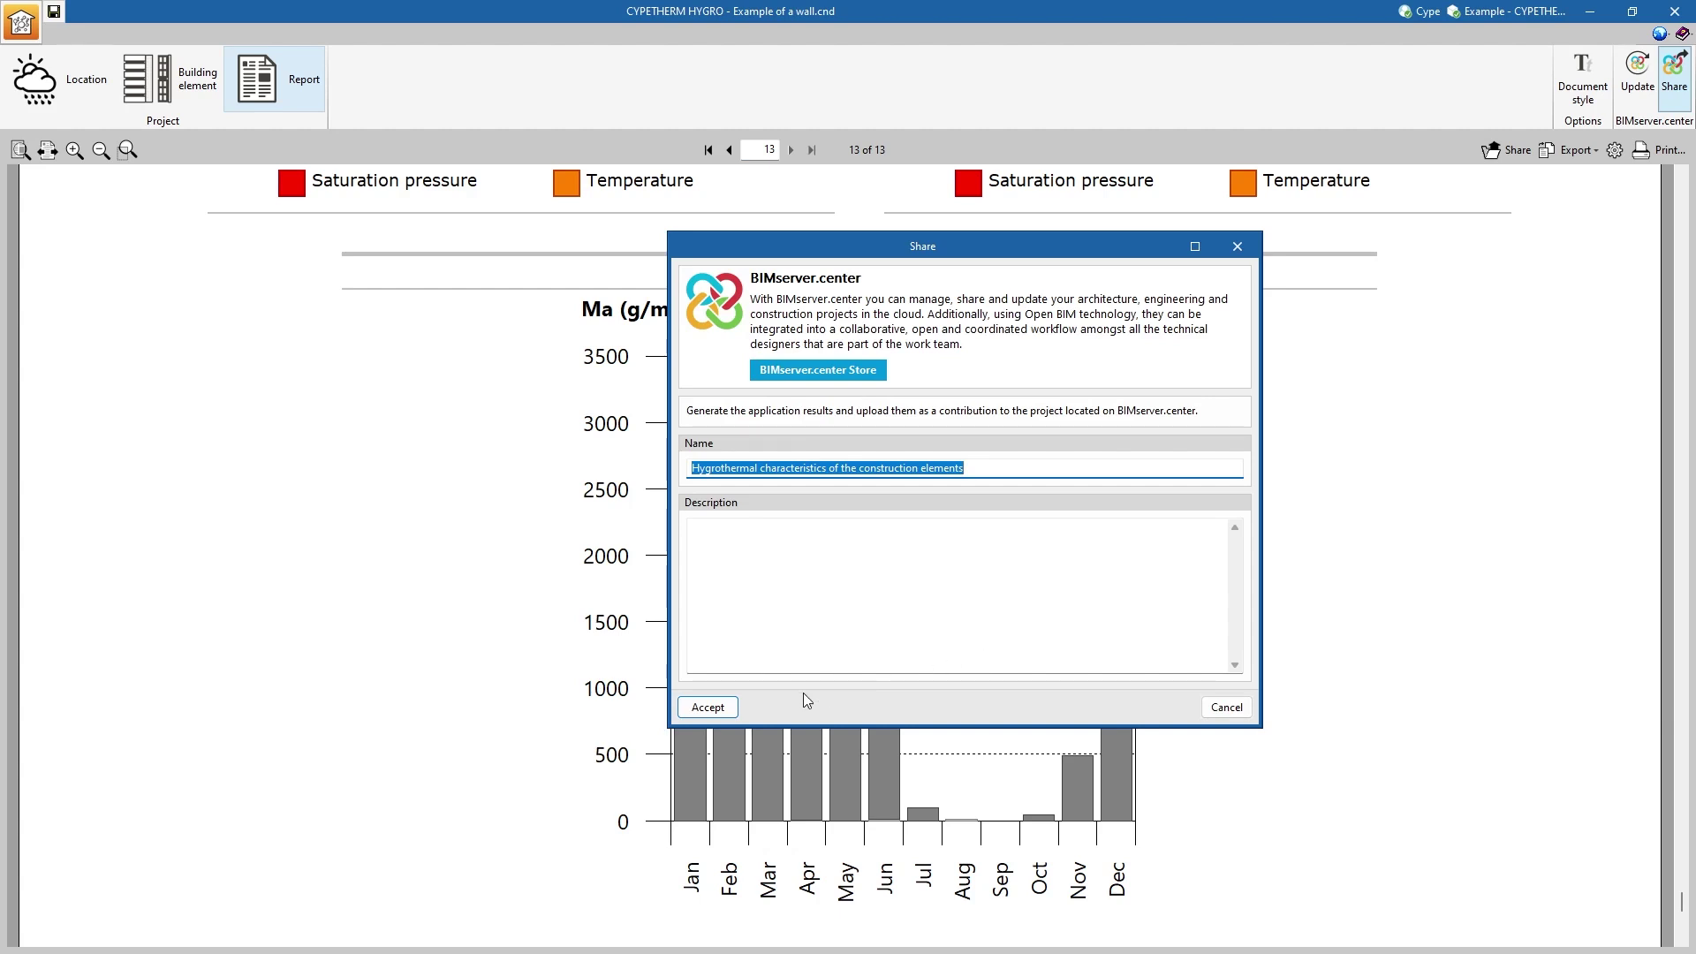
left_click(707, 708)
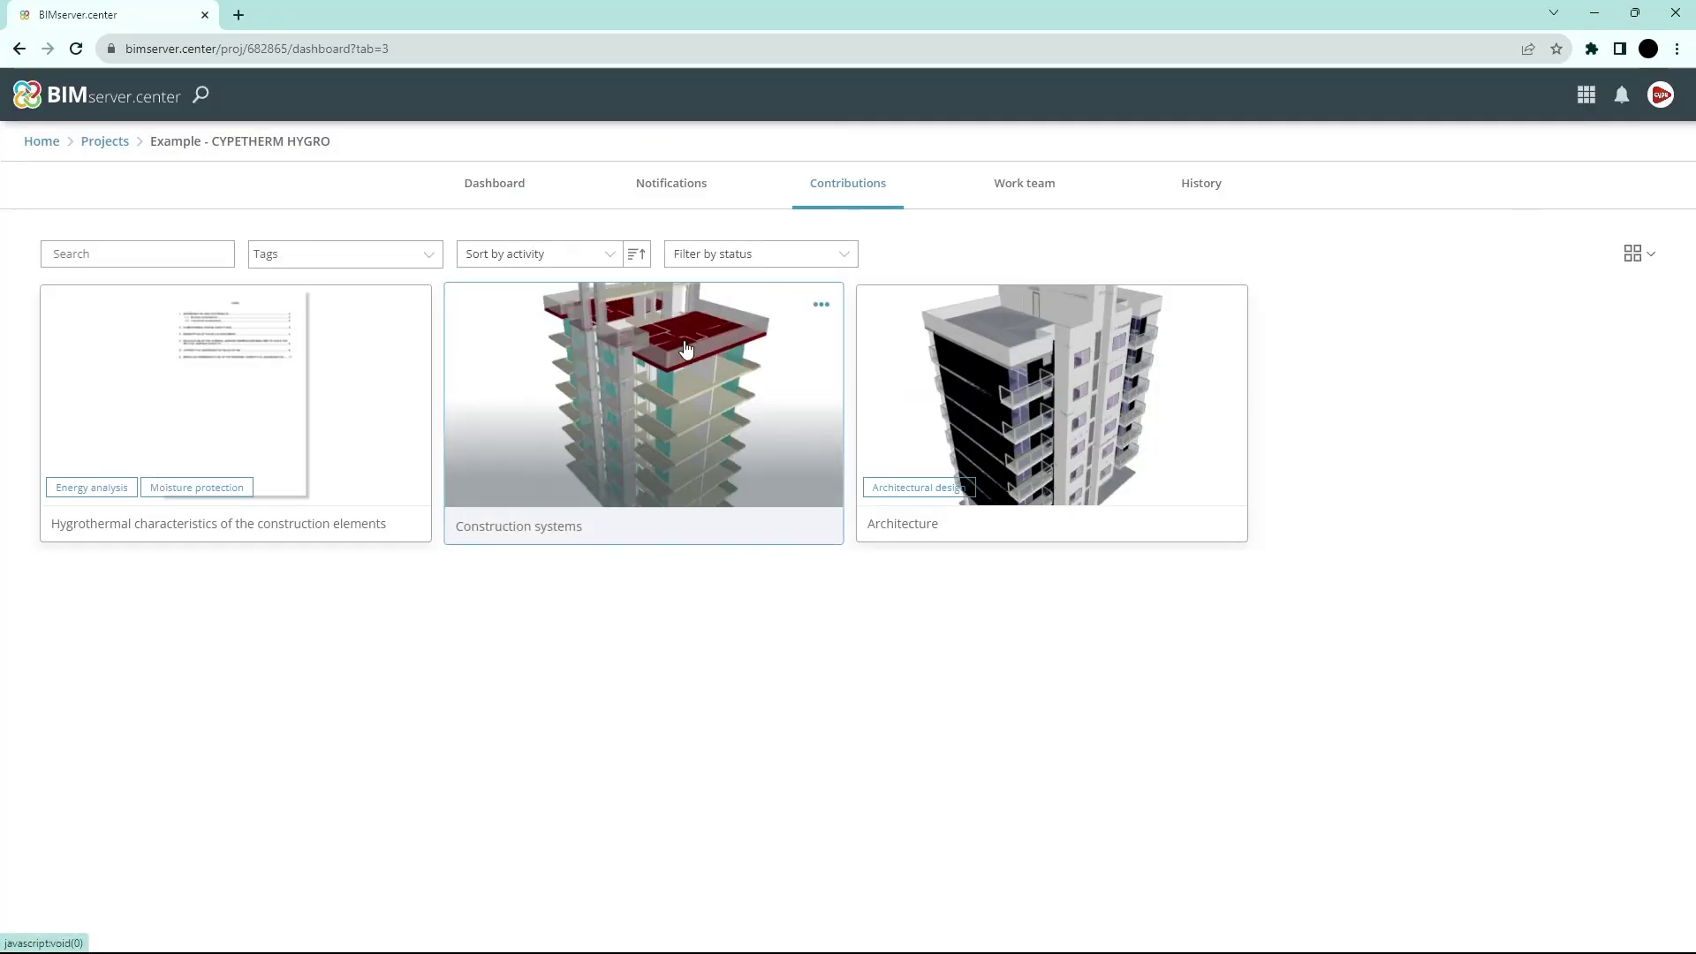
left_click(287, 416)
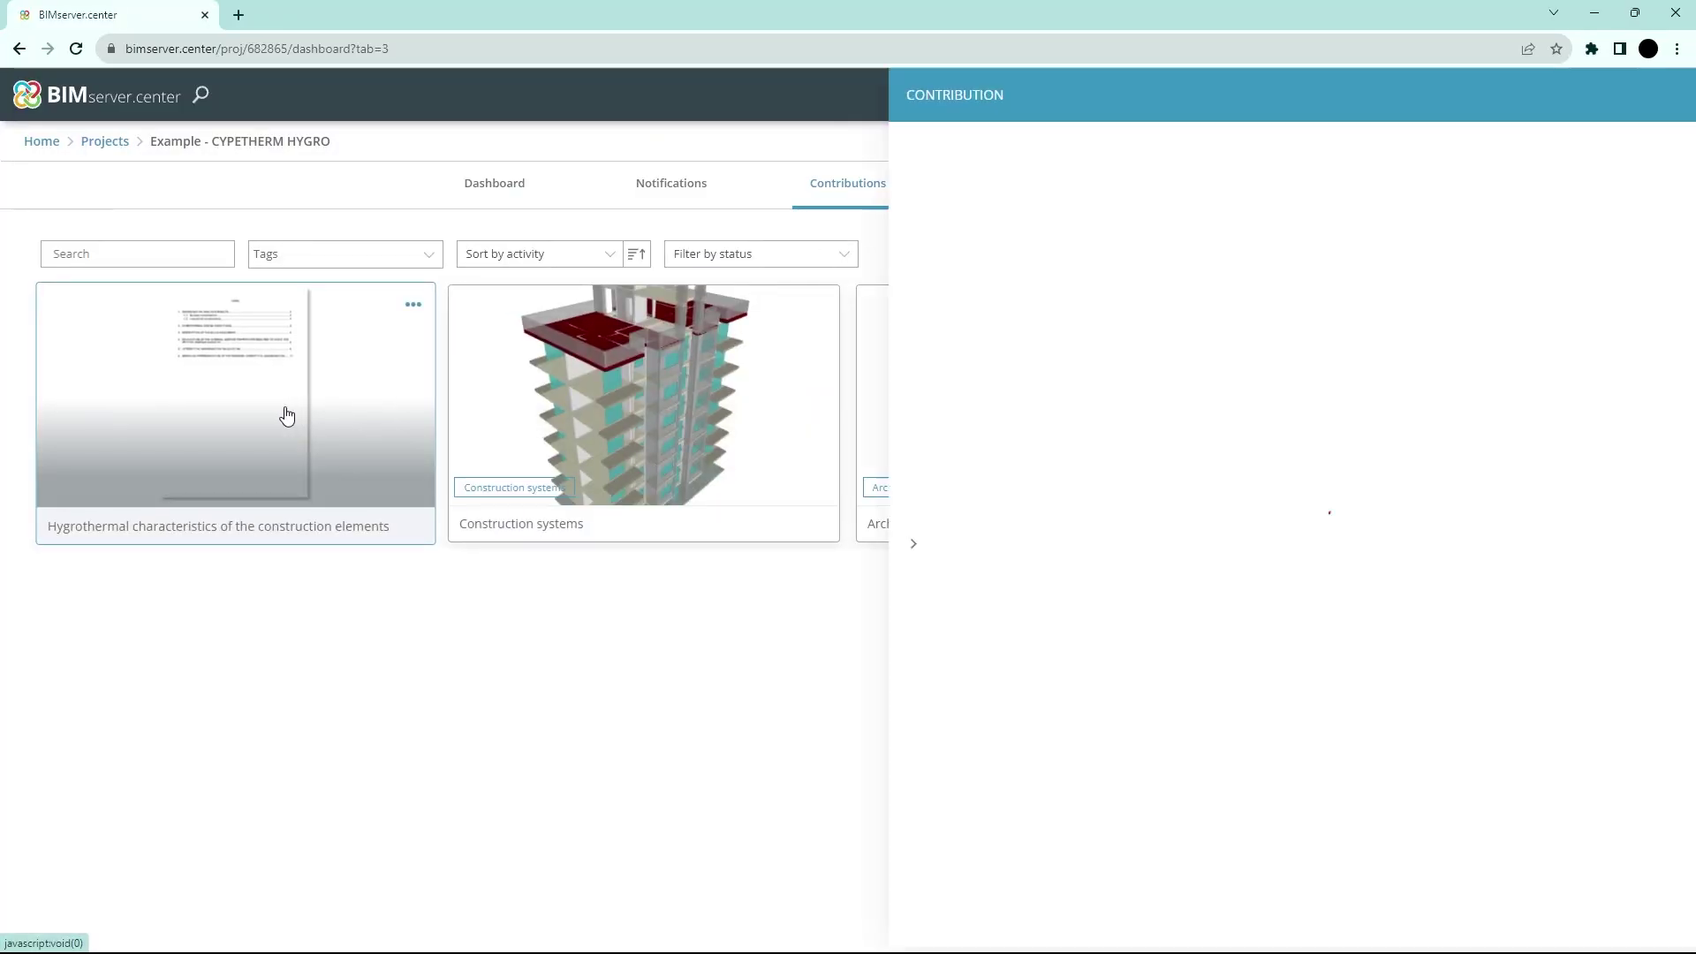